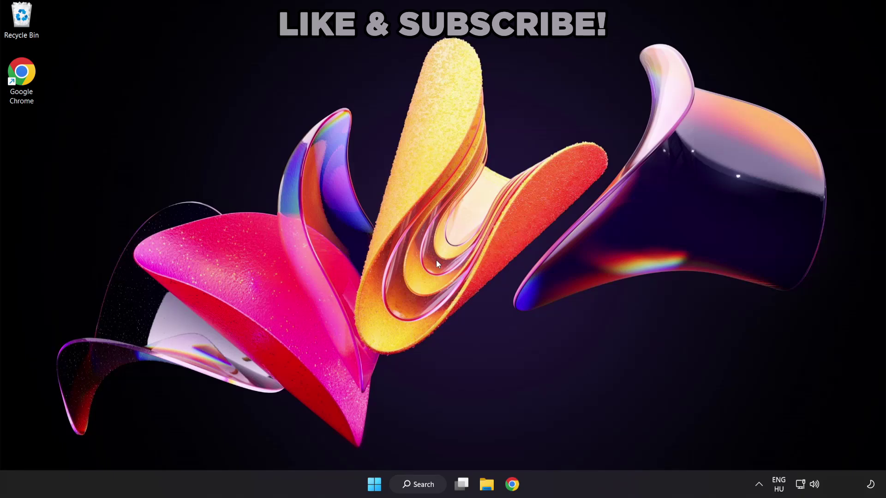
Search Windows for 'device manager' to show Device Manager as the best match
click(428, 490)
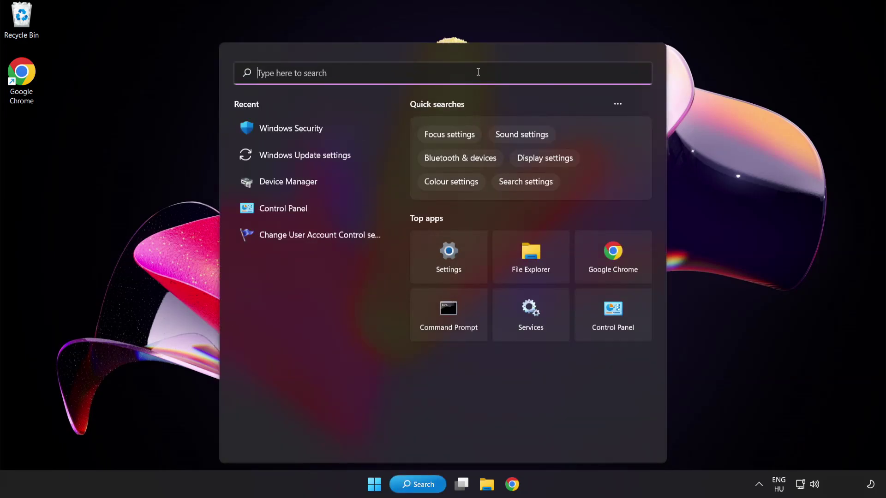
text(device ma)
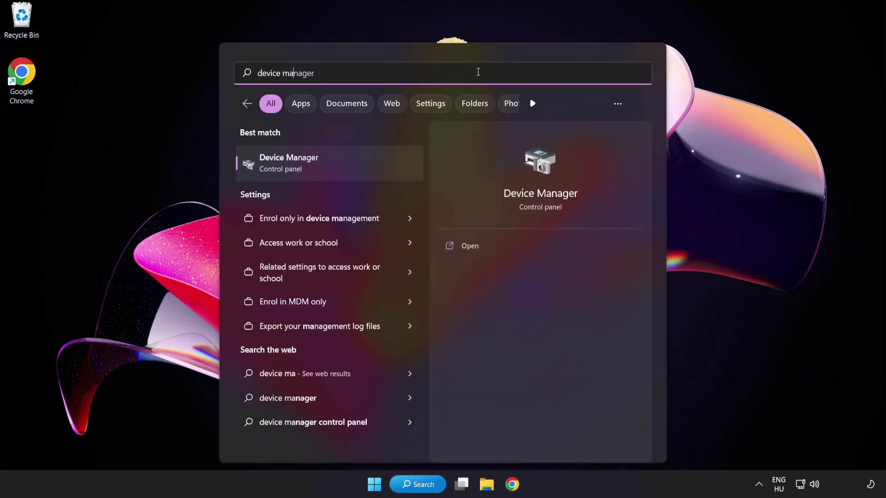
text(nager)
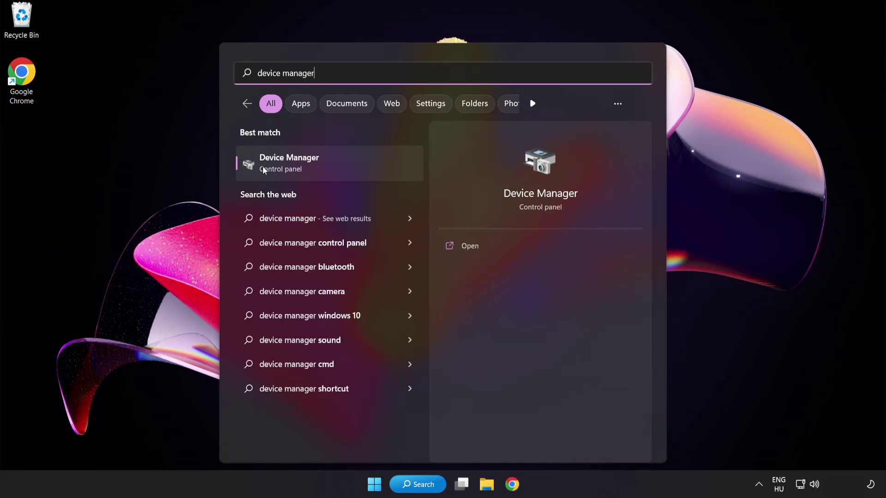
Open Device Manager, expand Display adapters, and bring up the VMware SVGA 3D adapter's menu
click(354, 167)
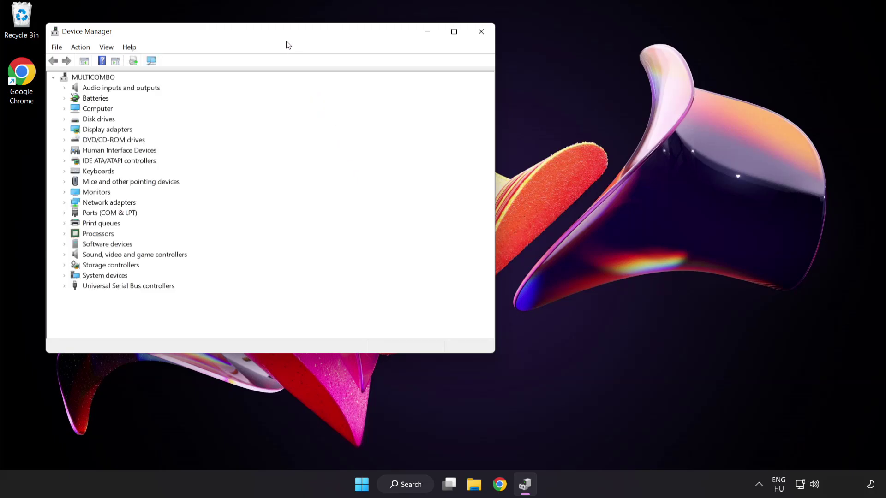
drag(285, 35, 433, 92)
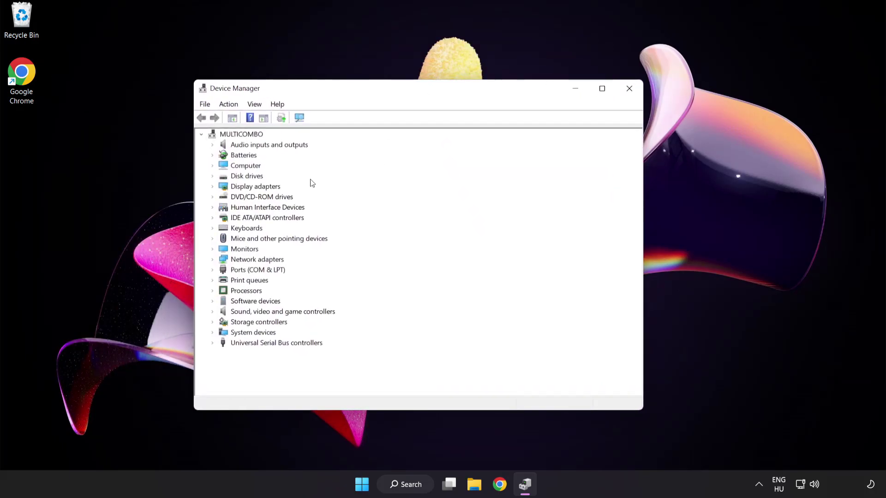
click(258, 188)
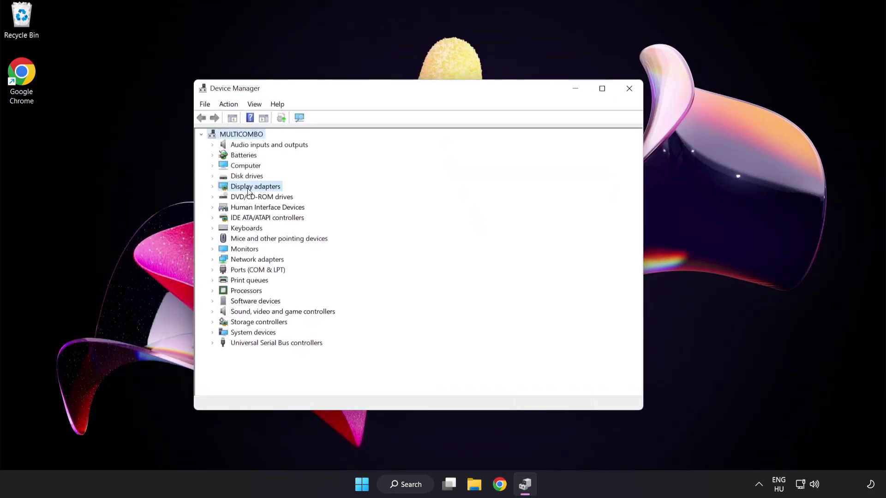
click(212, 188)
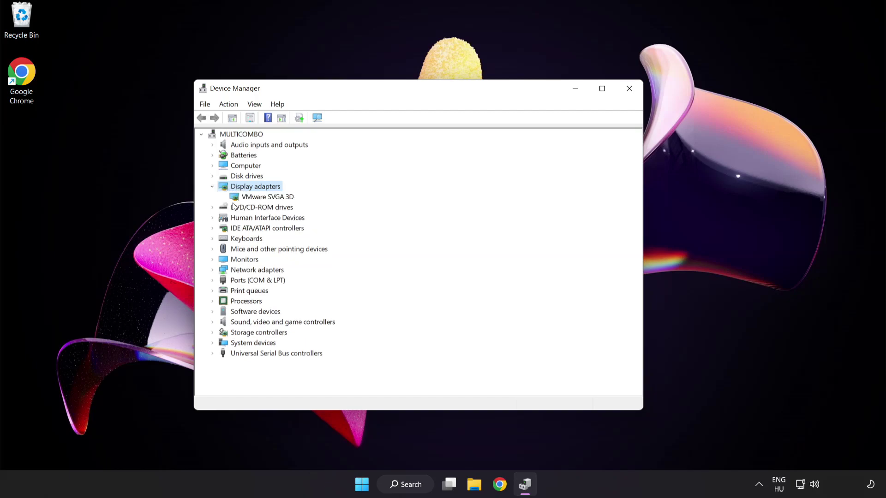
click(248, 197)
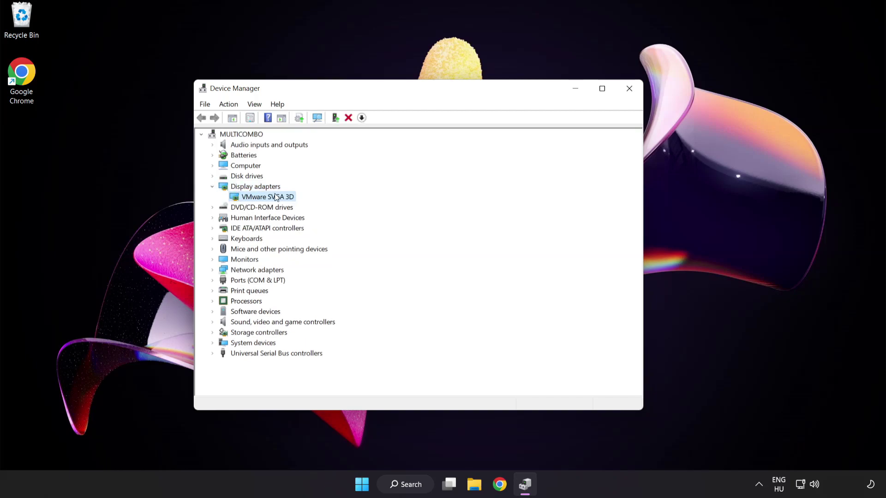
right_click(260, 197)
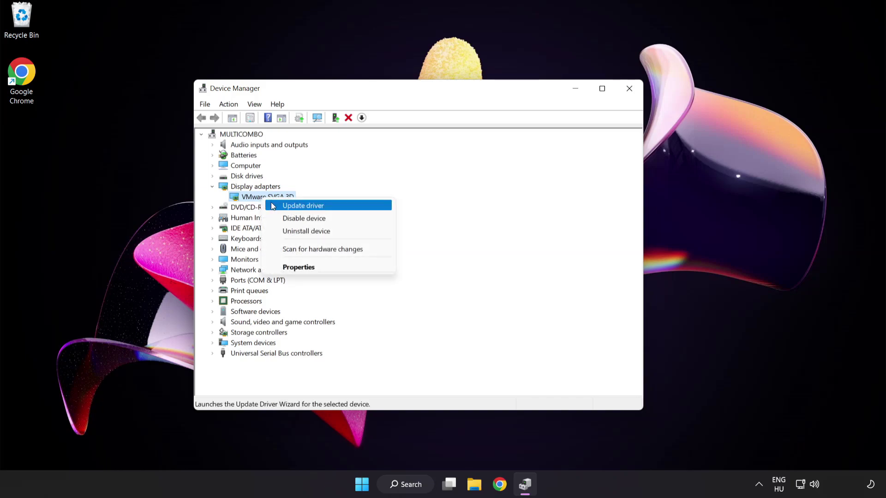
Search automatically for a VMware SVGA 3D driver, confirm the best is installed, and close
click(343, 206)
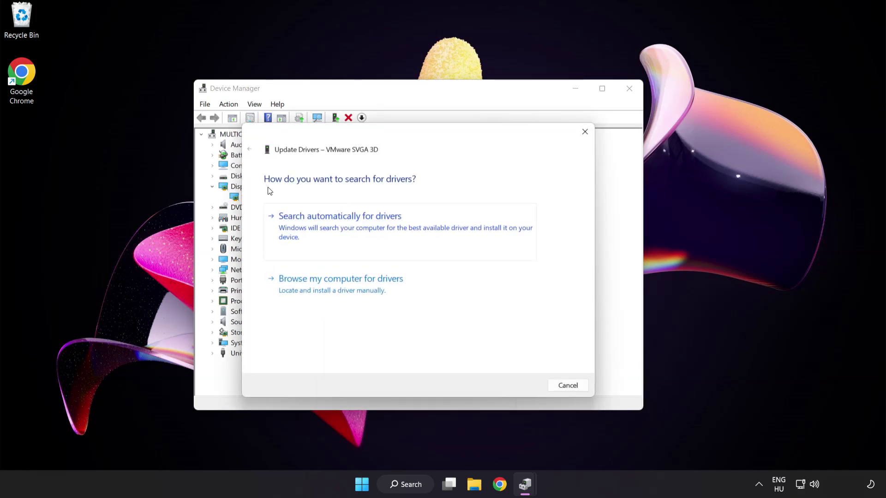
click(385, 227)
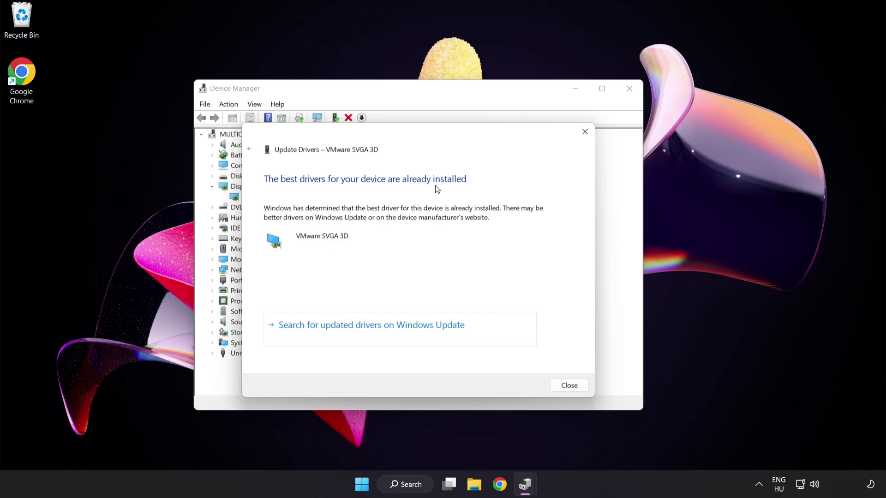
click(567, 387)
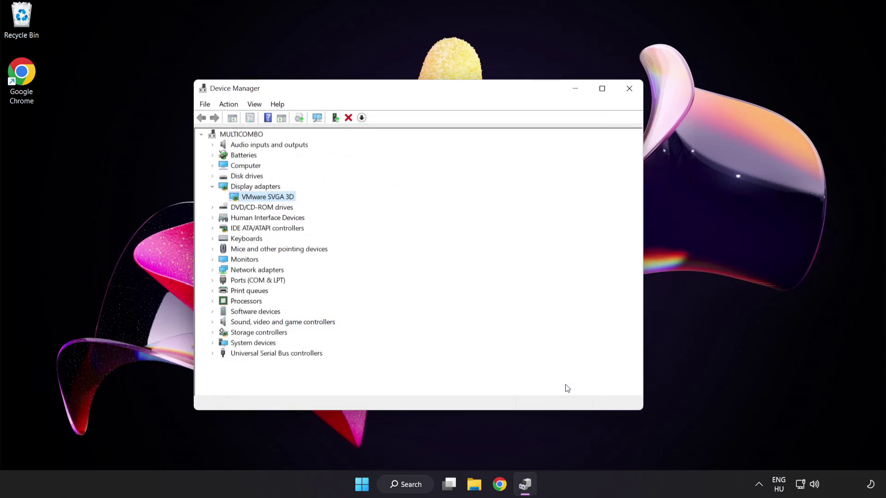
Close Device Manager and search Windows for 'update'
click(629, 92)
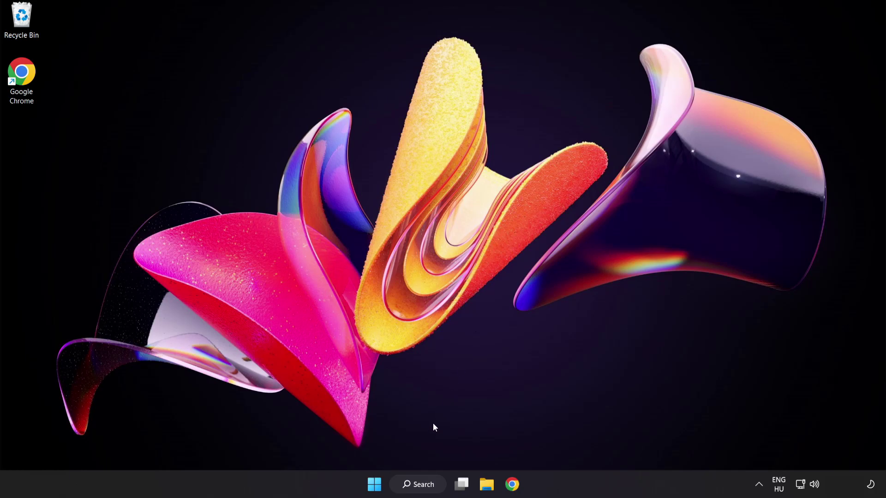
click(414, 484)
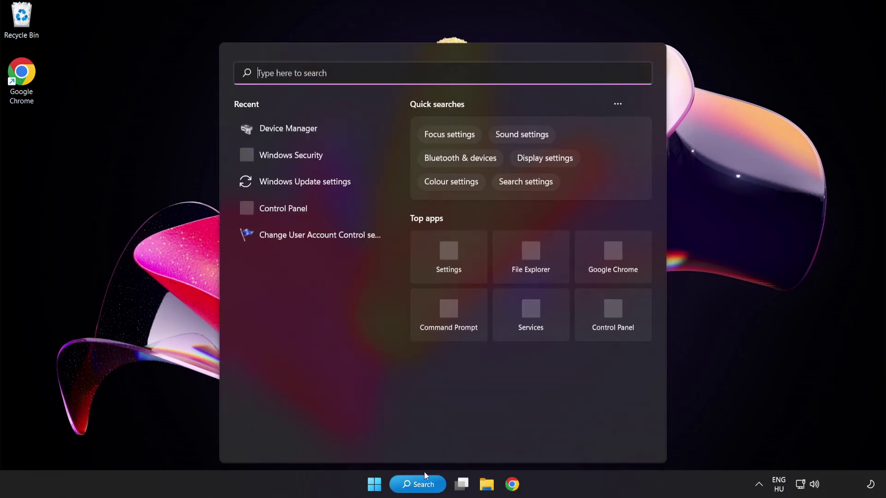
text(update)
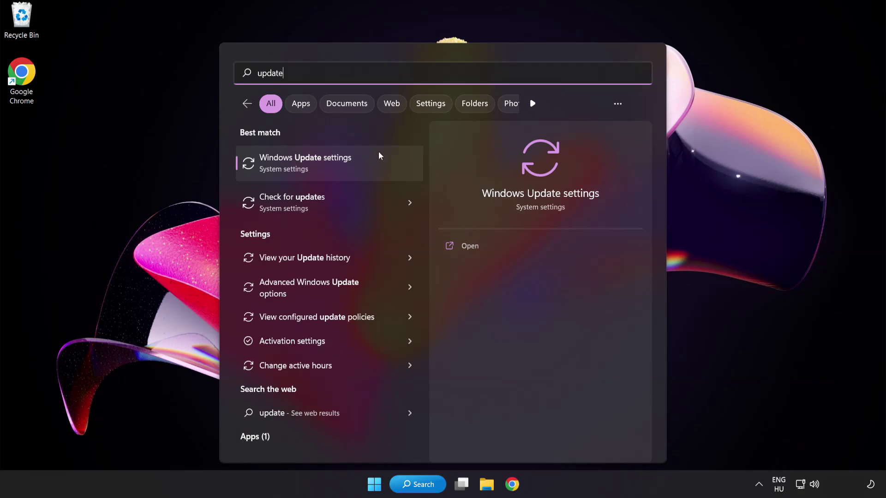
Run Check for updates in Windows Update settings, find the PC up to date, then close Settings
click(339, 170)
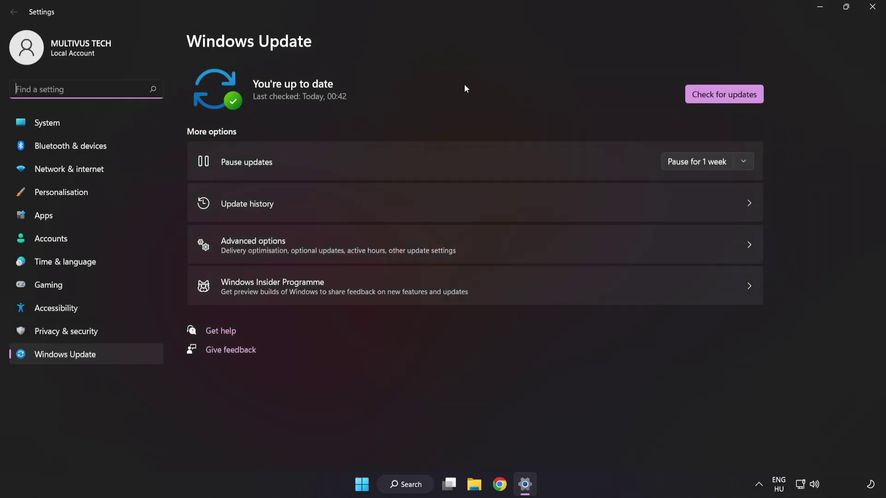
click(722, 100)
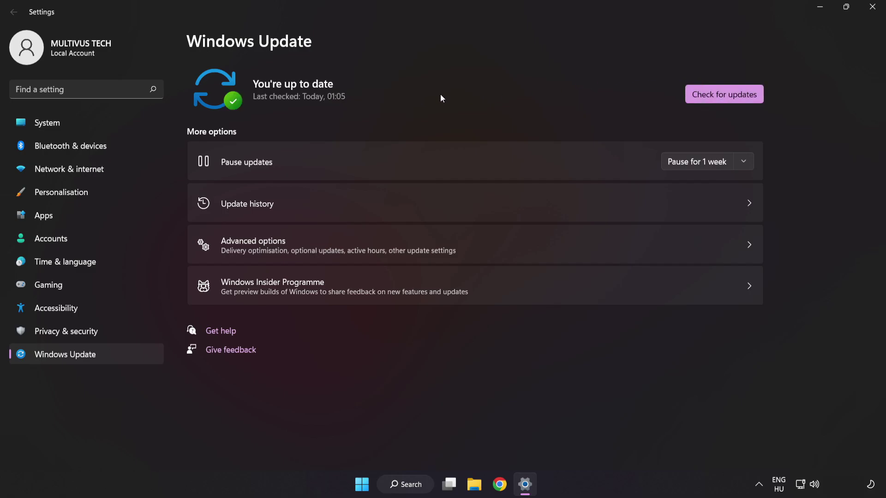
click(872, 10)
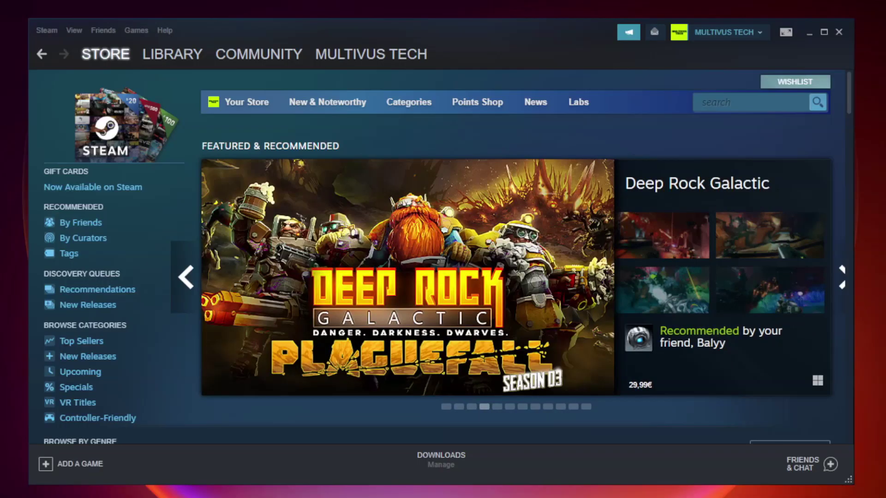
Switch Steam to the Library and bring up the favourited game's context menu
mouse_move(180, 58)
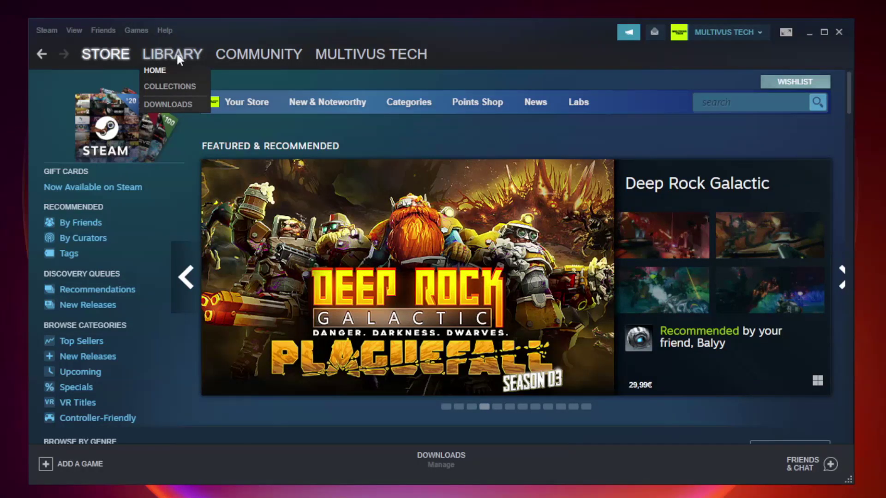
click(180, 58)
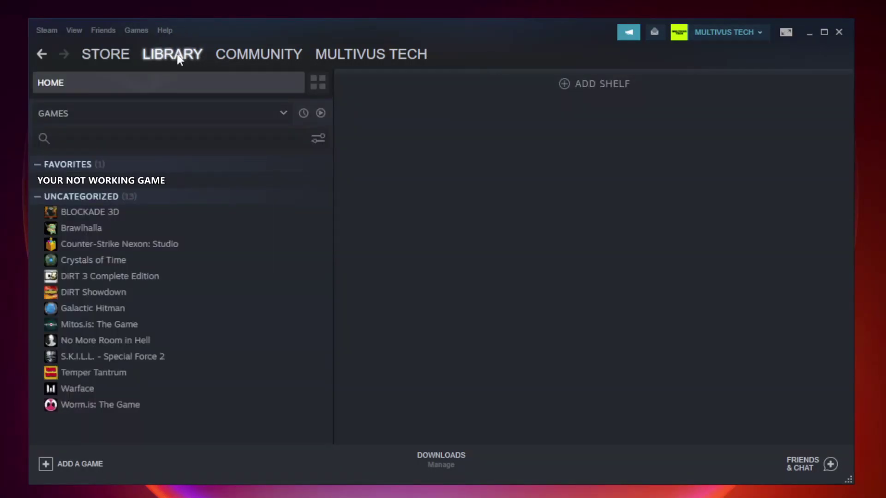
right_click(192, 184)
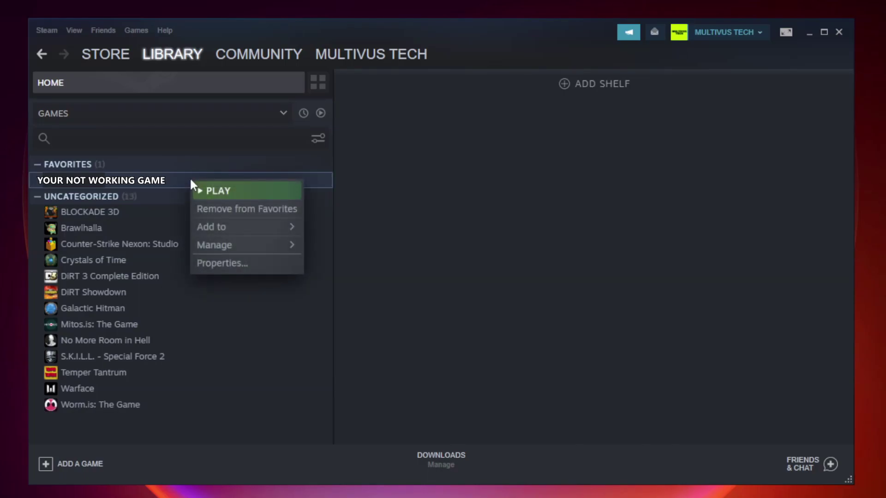
Verify the game's files under Properties > Local Files, validating all 9192 files
click(245, 262)
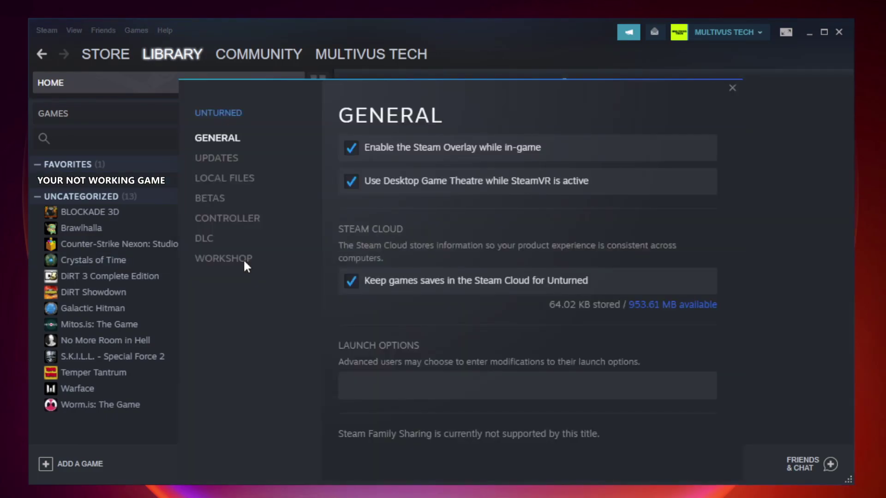
click(236, 185)
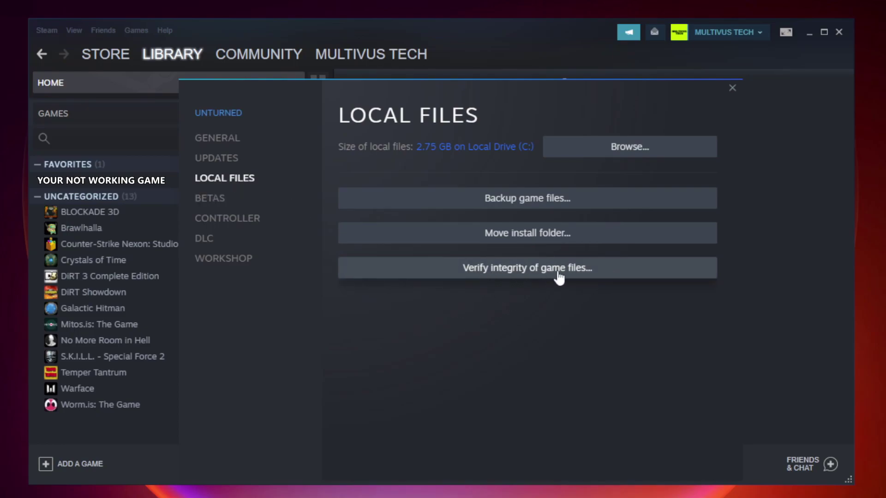
click(536, 277)
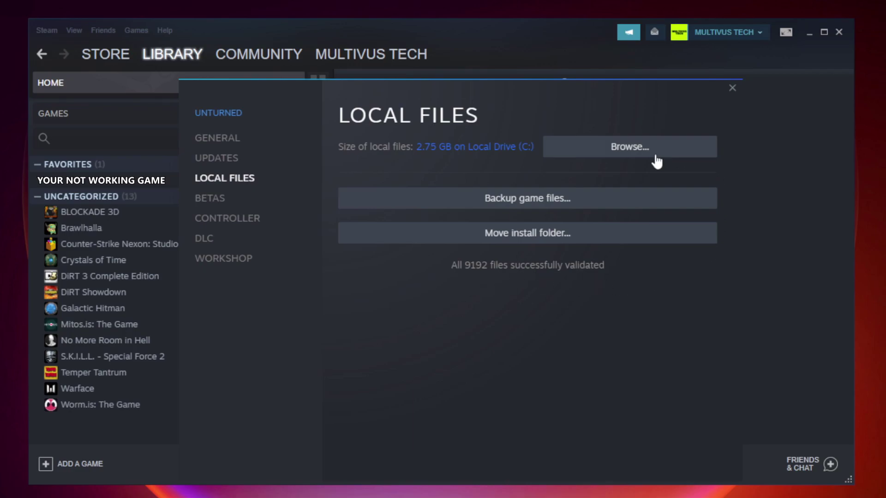
Open the game's install folder and the Properties dialog of the YOUR NOT WORKING GAME shortcut
click(633, 158)
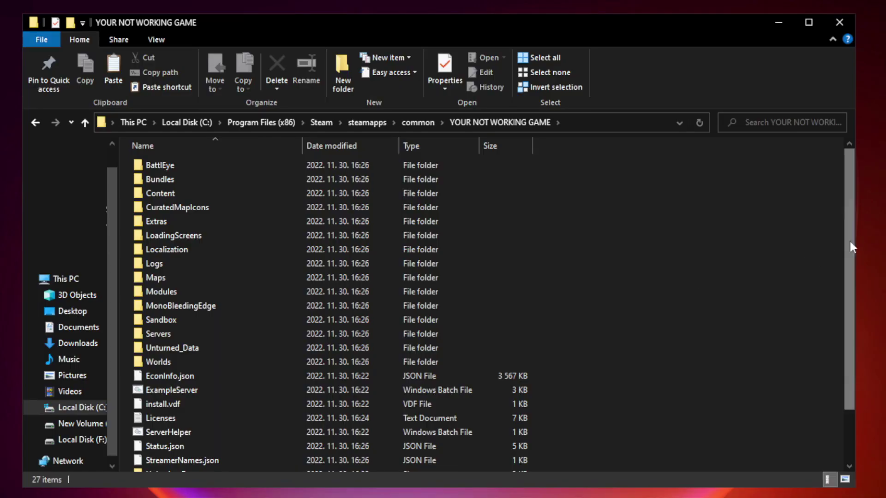
drag(850, 244, 851, 318)
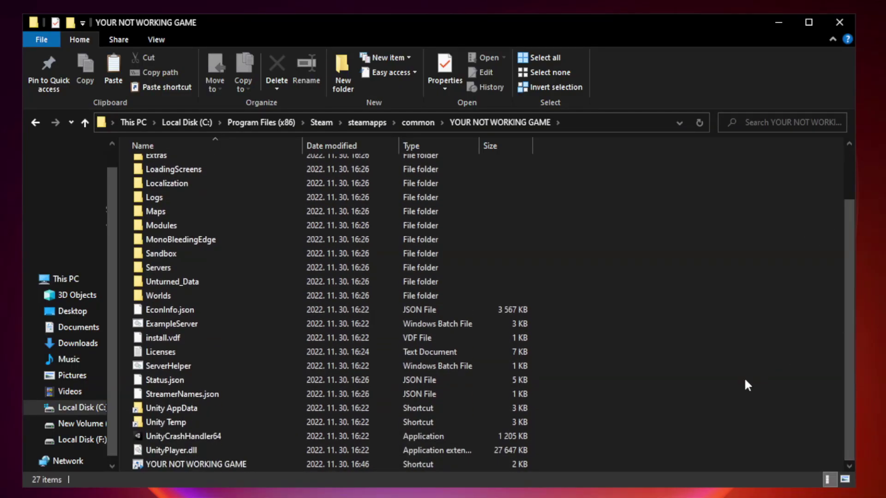
click(352, 464)
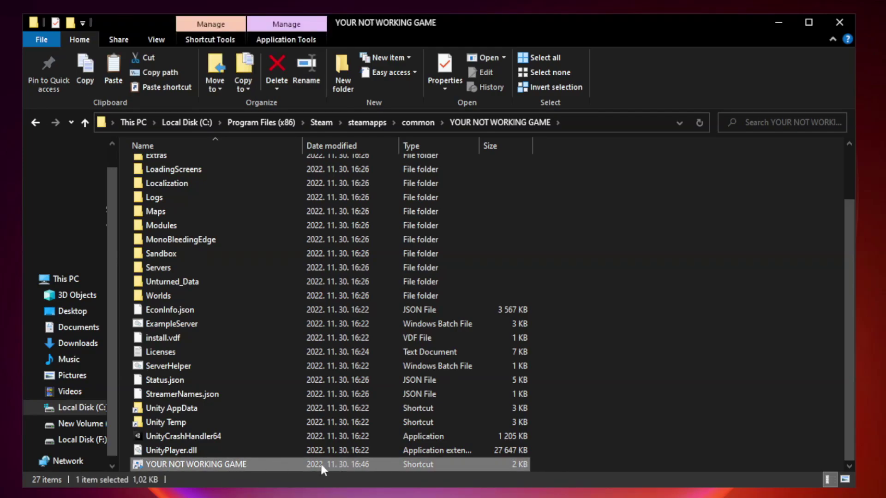
right_click(300, 464)
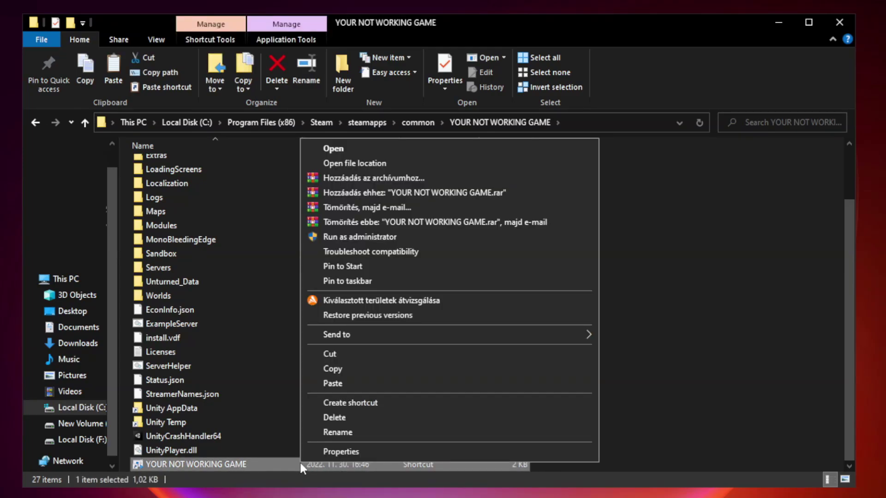
click(446, 453)
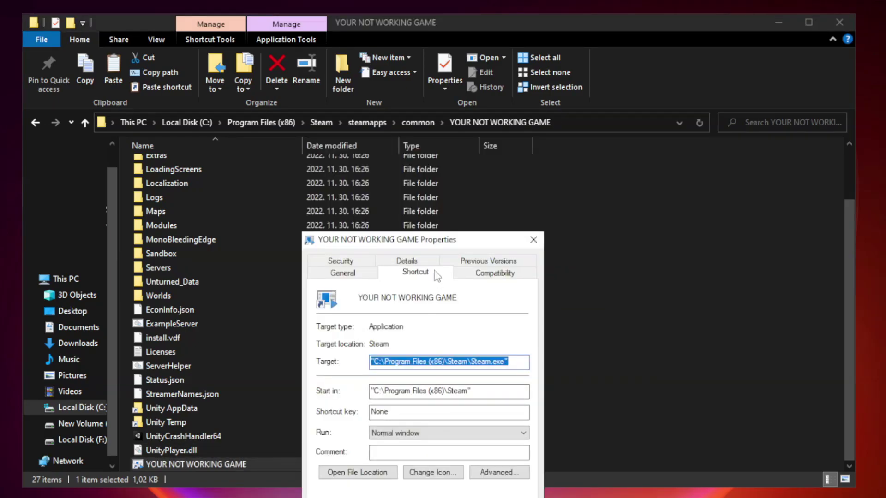
drag(440, 243, 439, 101)
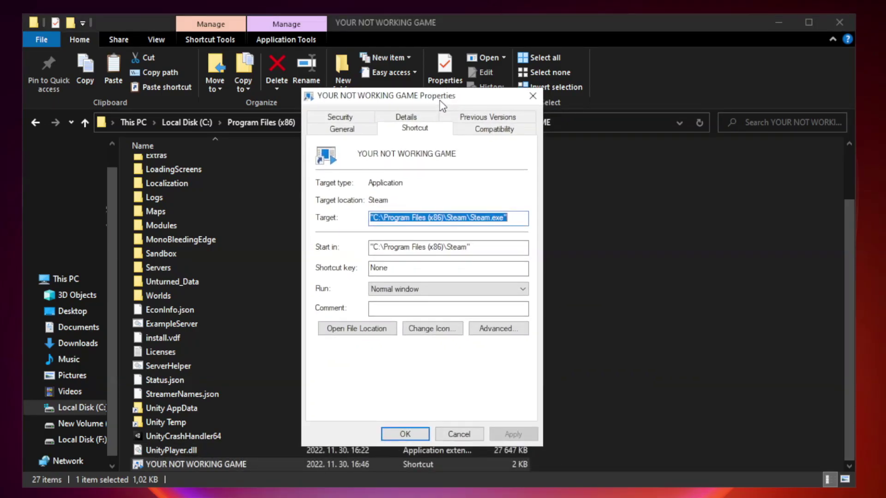
Set the shortcut to Windows 8 compatibility, run as administrator, fullscreen optimizations disabled, and apply
click(492, 135)
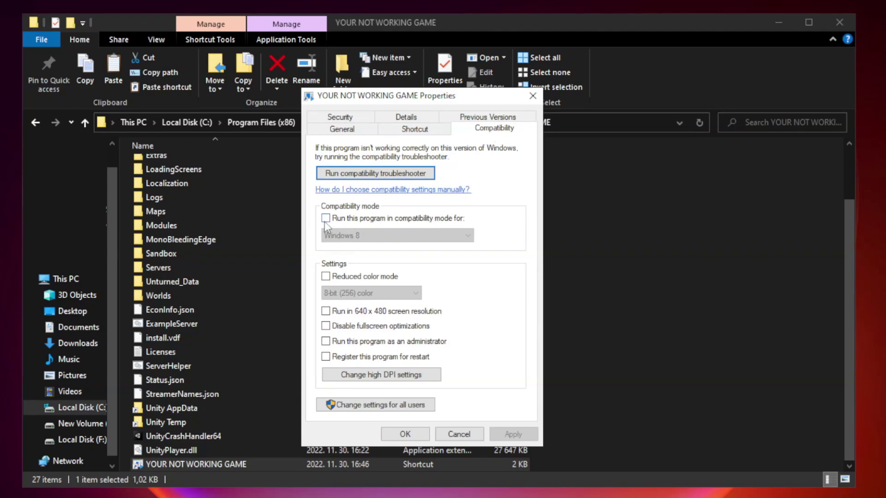
click(353, 221)
click(361, 236)
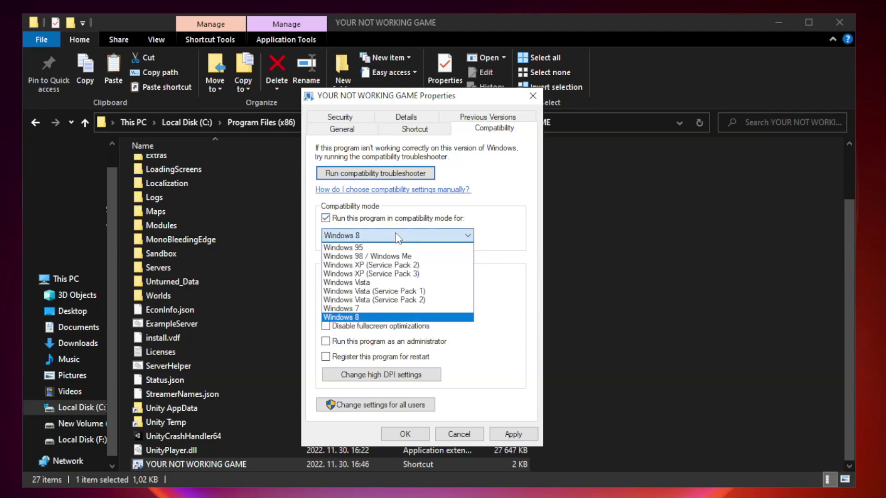
click(374, 318)
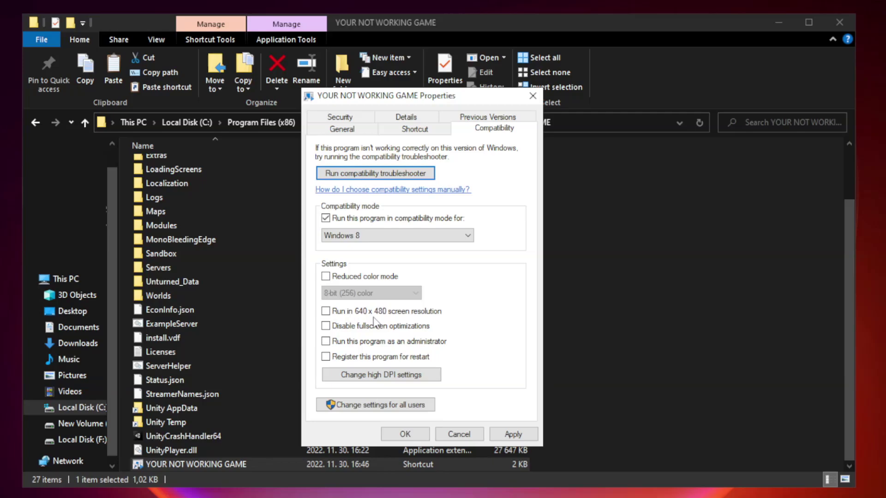
click(346, 329)
click(348, 342)
click(512, 436)
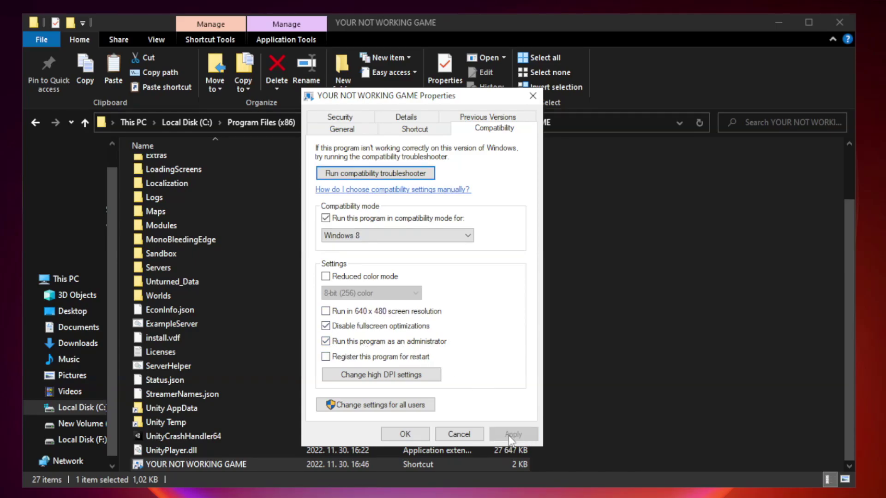
click(404, 435)
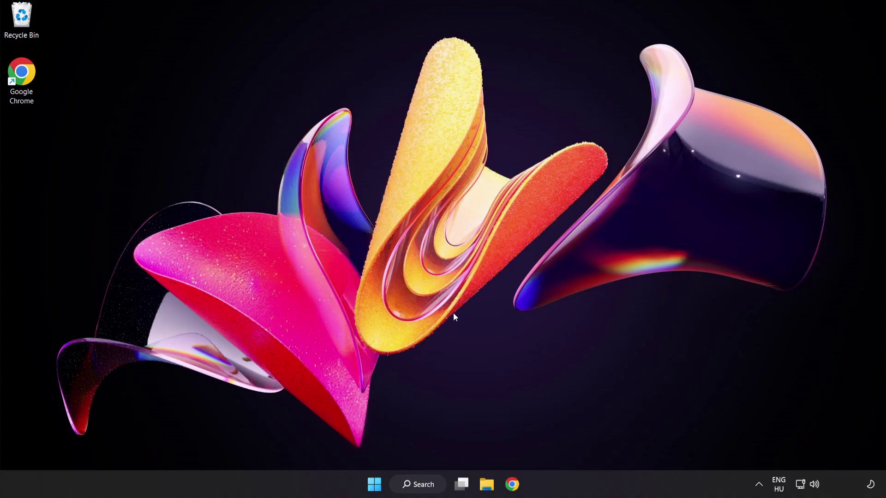
Open the Win+X quick-link menu from the Start button
right_click(377, 487)
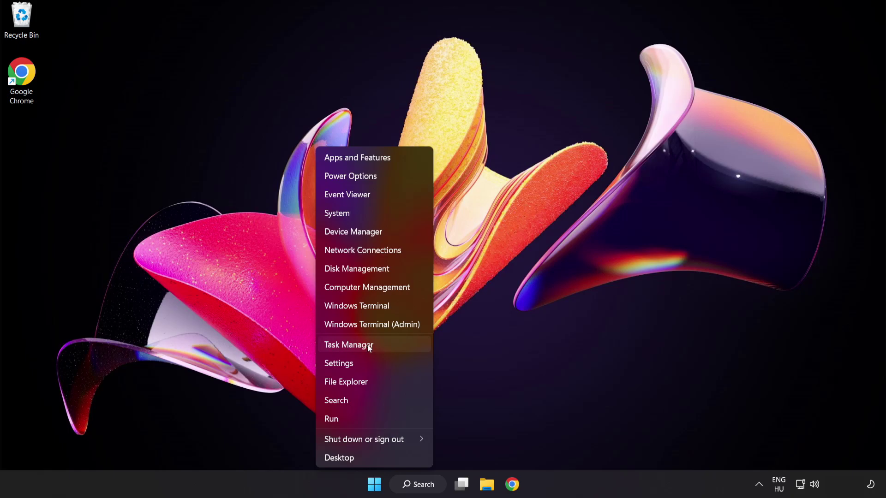
Disable Cortana, Phone Link, Terminal and the Windows Security notification icon as startup apps in Task Manager
click(383, 347)
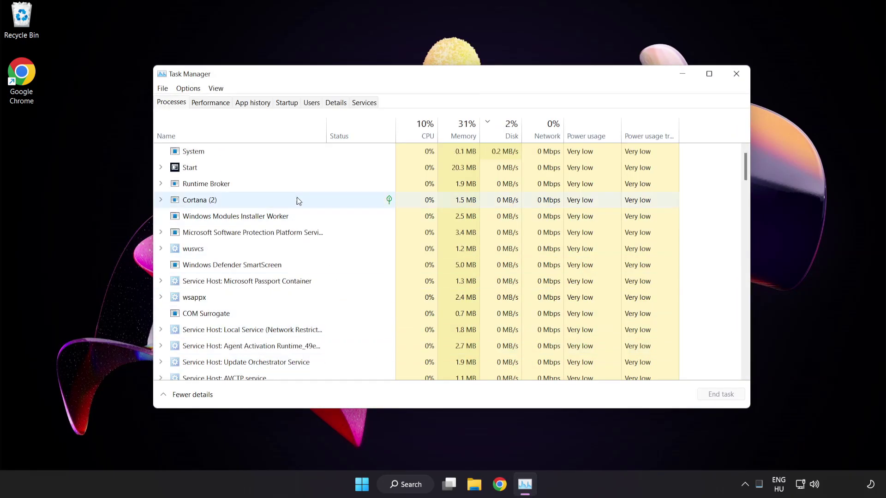
click(292, 104)
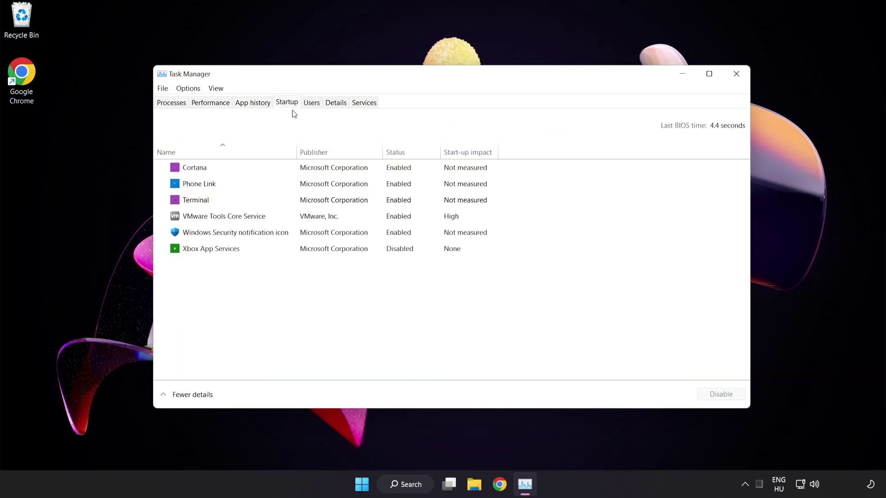
click(293, 170)
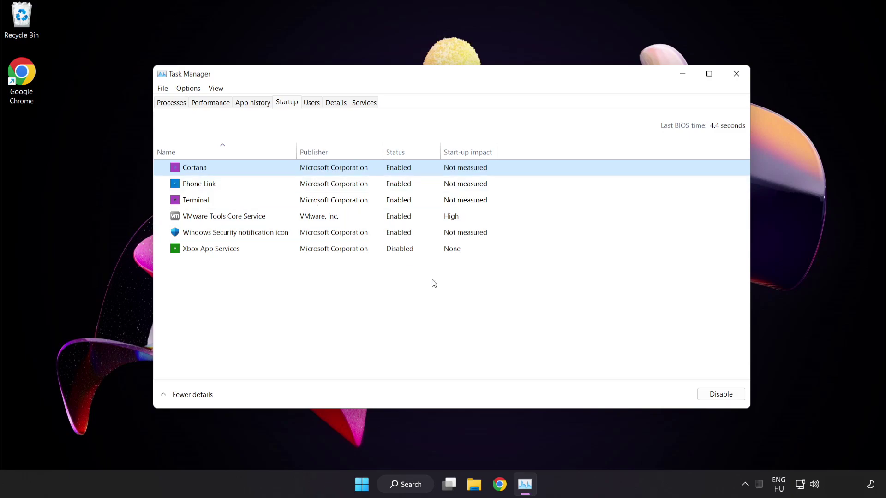
click(723, 396)
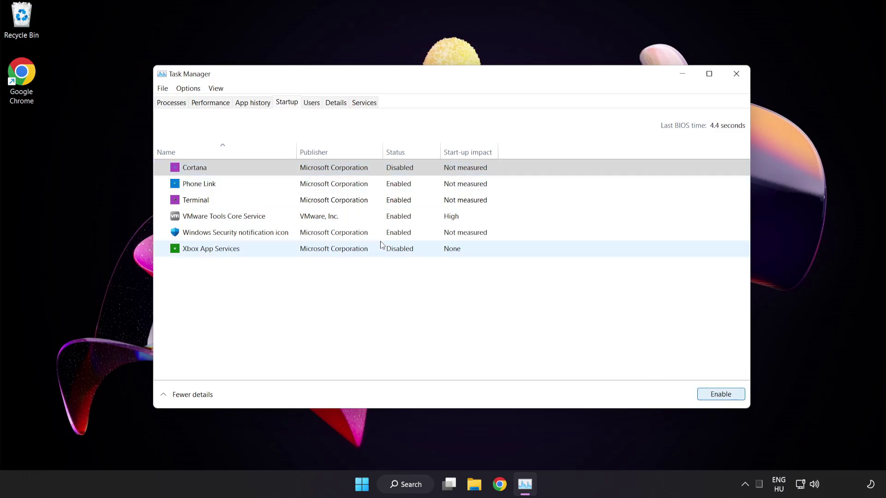
click(274, 183)
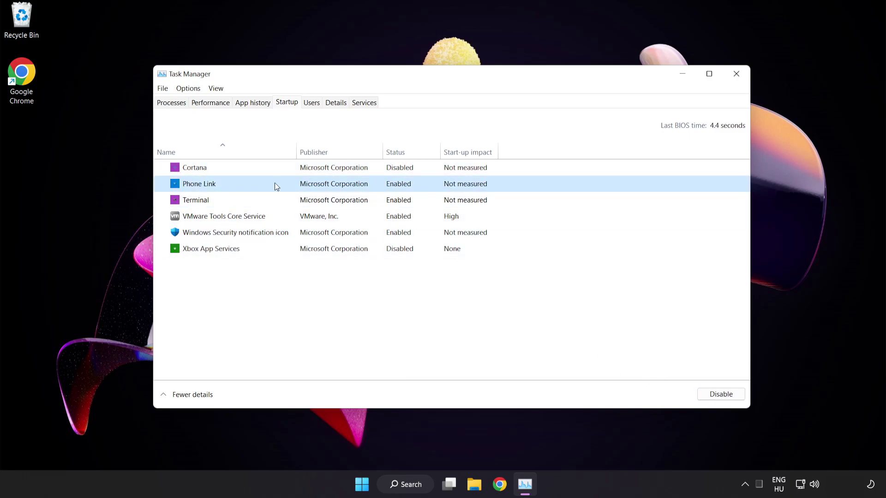
click(718, 402)
click(297, 203)
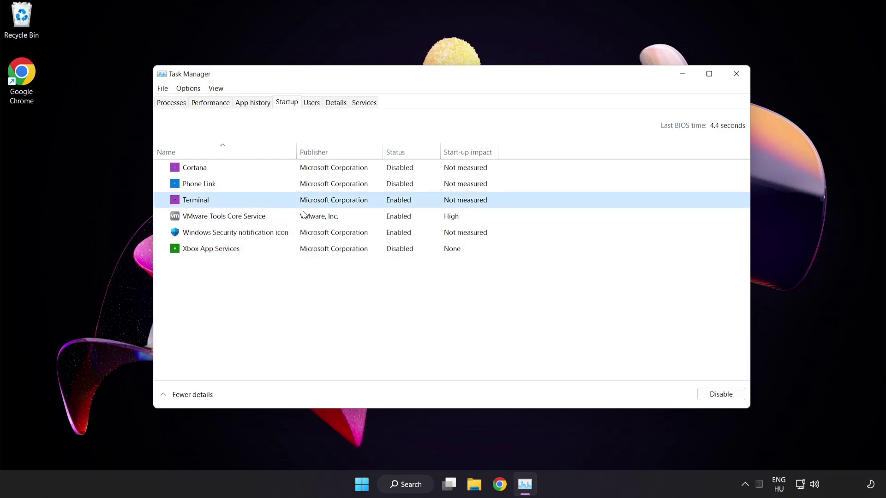
click(704, 392)
click(302, 235)
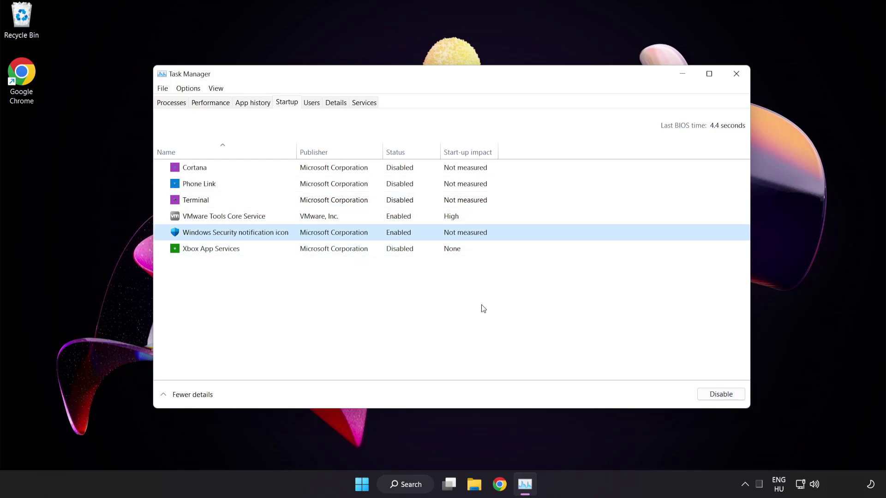
click(713, 398)
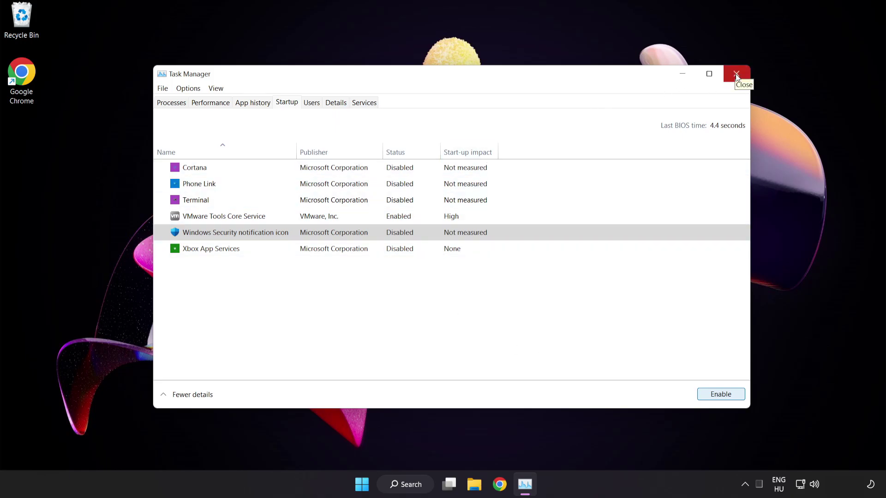
click(736, 77)
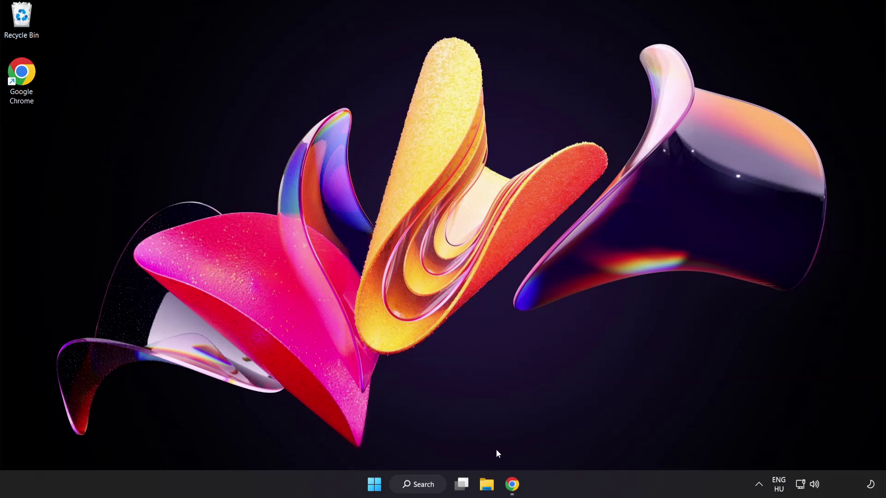
Download the DirectX End-User Runtime Web Installer (dxwebsetup (1).exe) from the Chrome download page
click(512, 486)
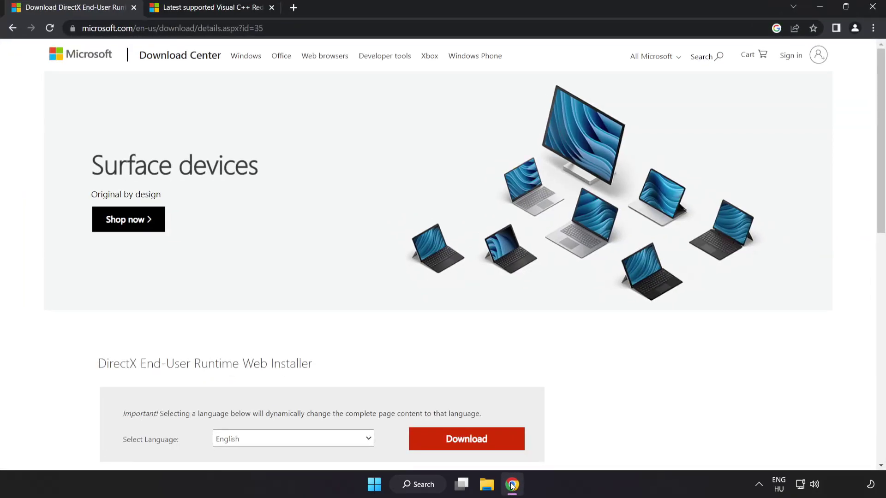
click(287, 28)
click(350, 28)
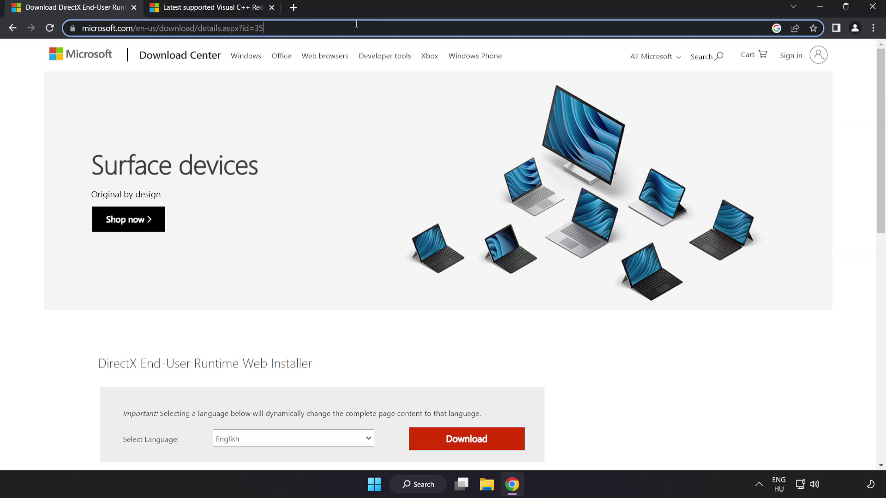
click(617, 374)
scroll(617, 373, down, 3)
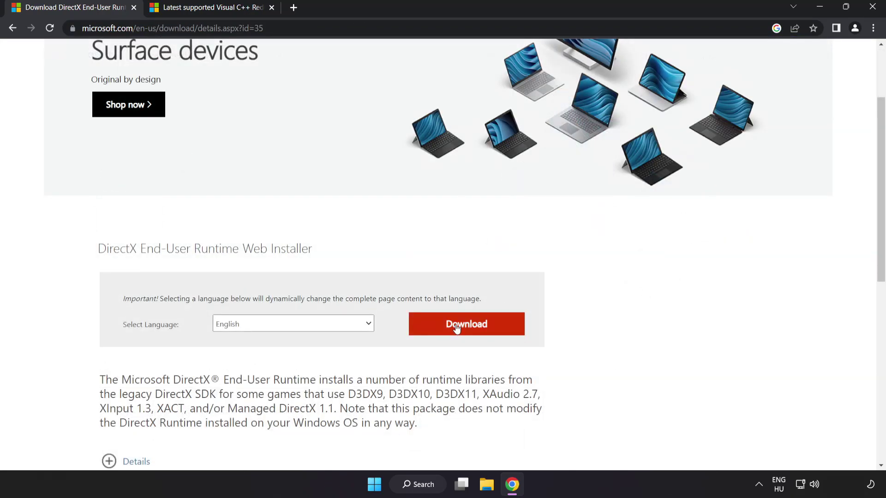
click(477, 333)
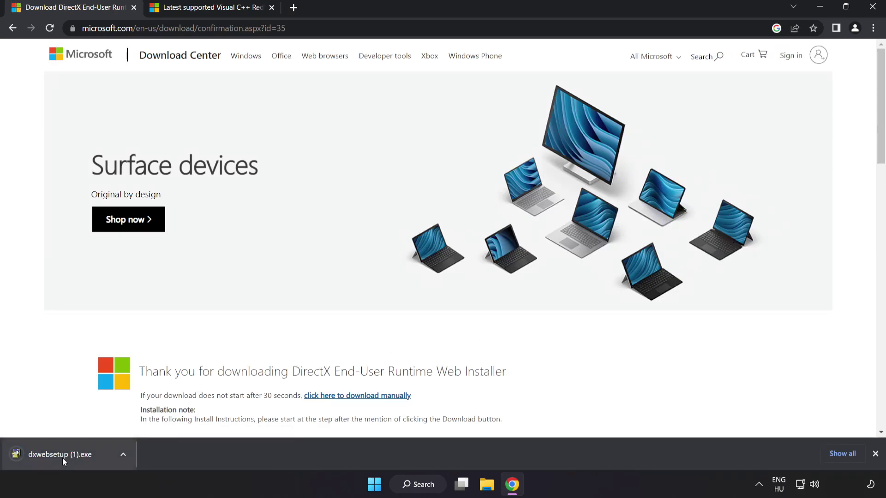
Run dxwebsetup, accept the licence, decline the Bing Bar, and install DirectX through to Finish
click(74, 455)
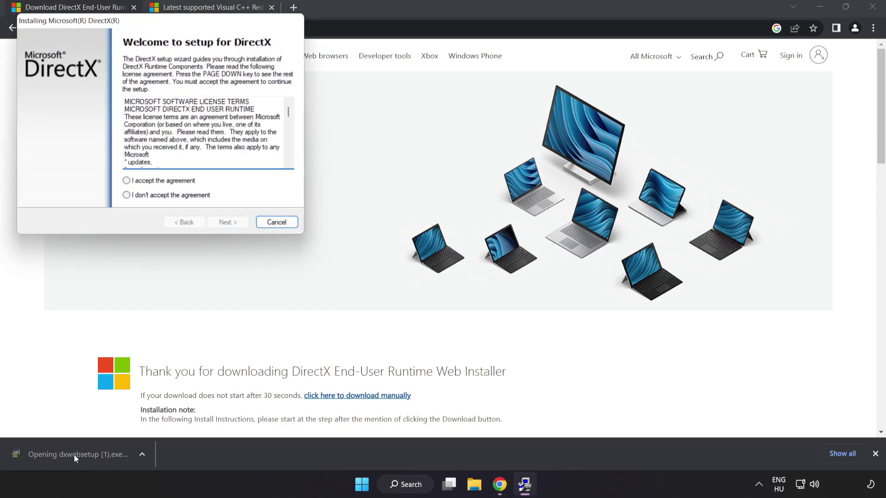
drag(133, 21, 404, 117)
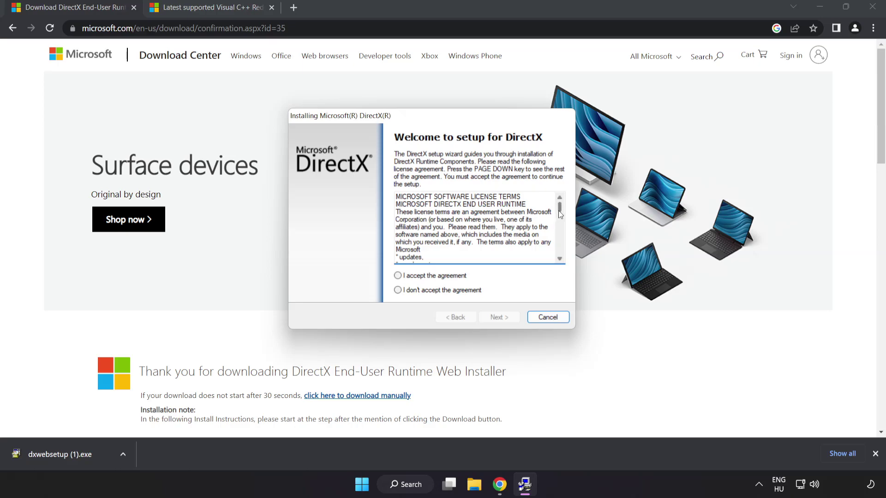
drag(560, 215, 560, 252)
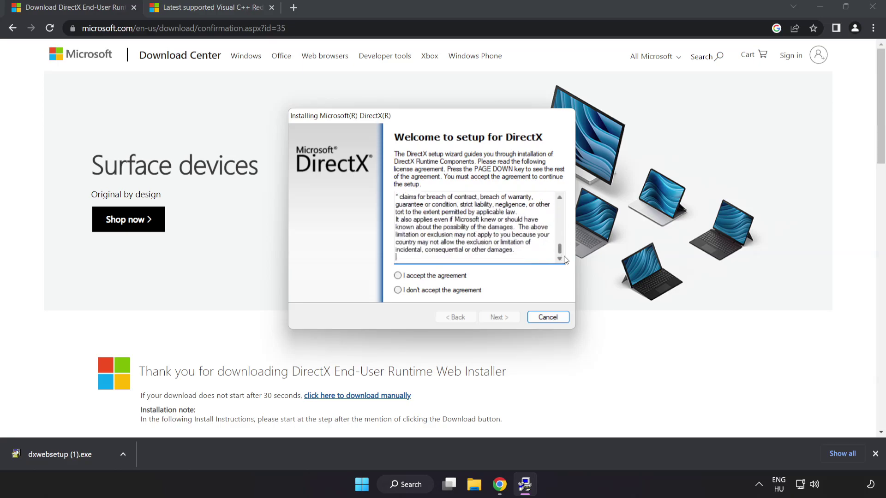
click(413, 277)
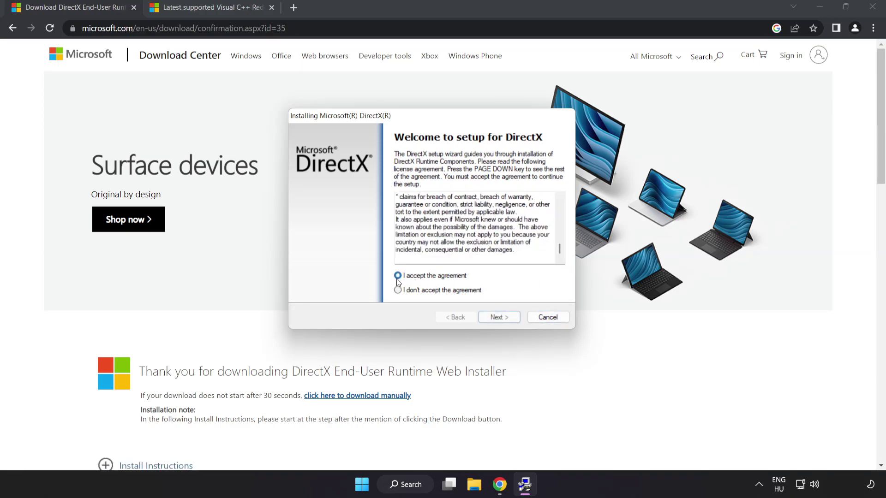
click(499, 318)
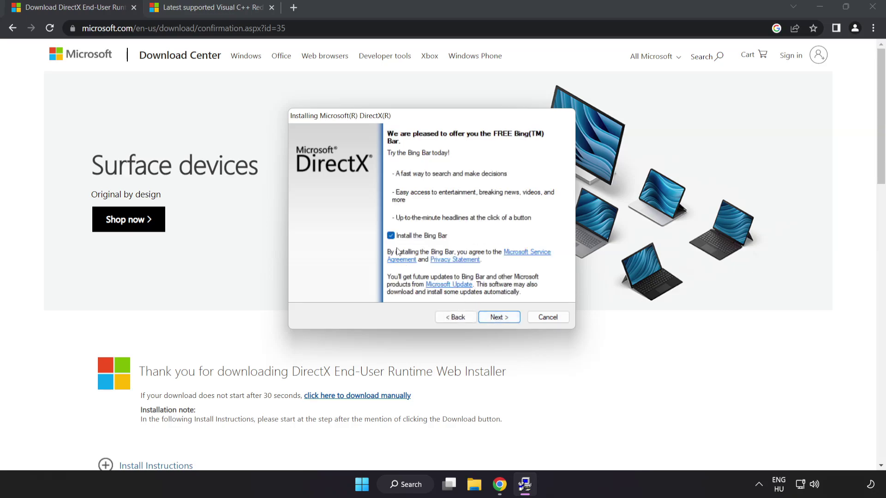
click(392, 236)
click(501, 317)
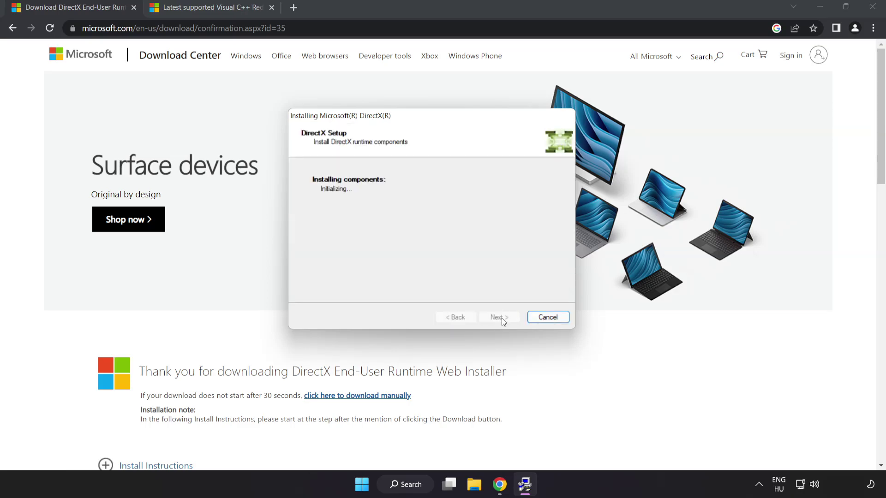
click(499, 318)
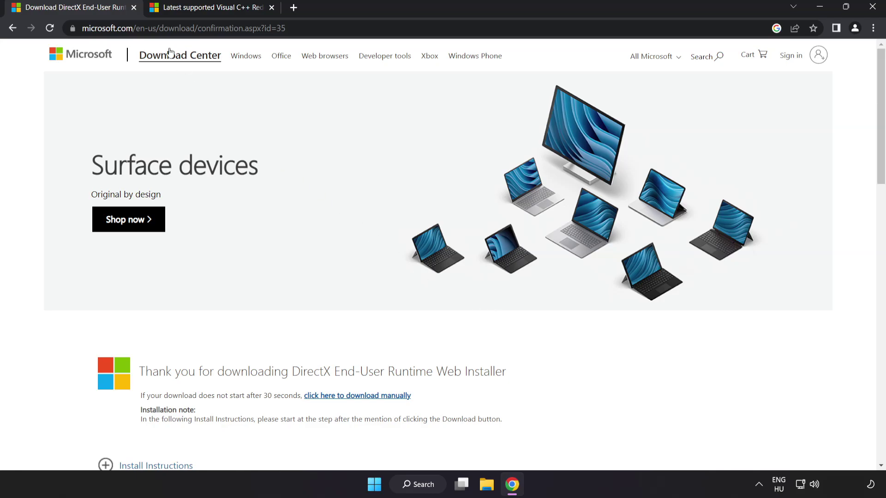
Download the ARM64, x86 and x64 installers from the Visual Studio 2015–2022 redistributable table
click(134, 8)
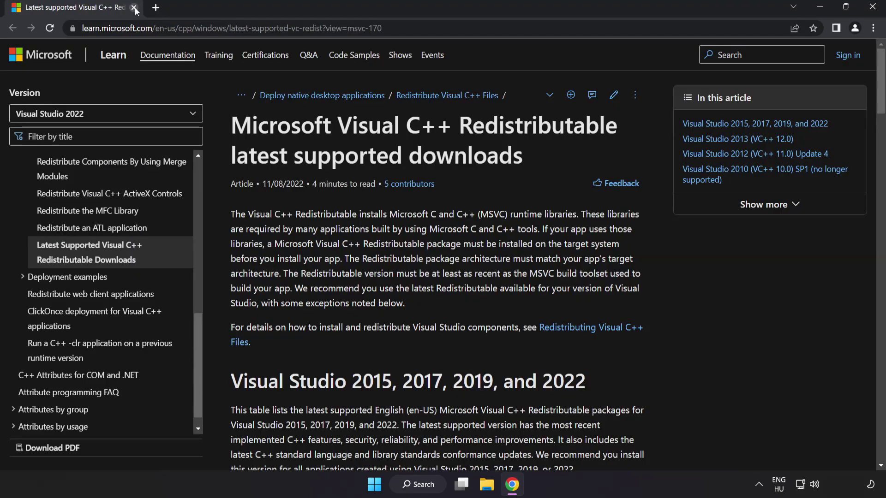
click(396, 27)
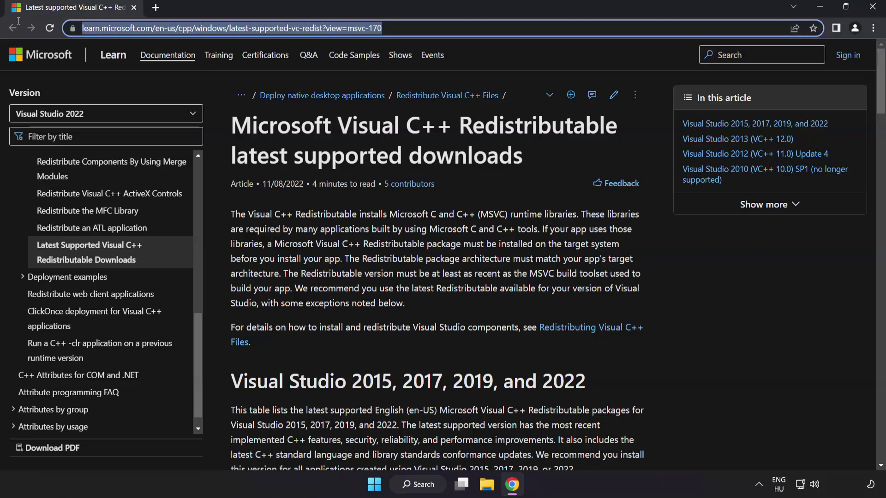
click(408, 28)
click(445, 135)
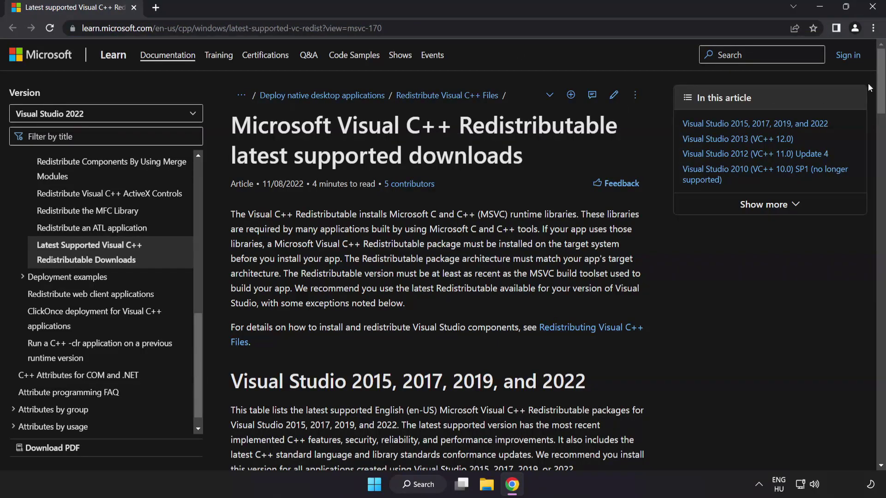
drag(878, 86, 877, 138)
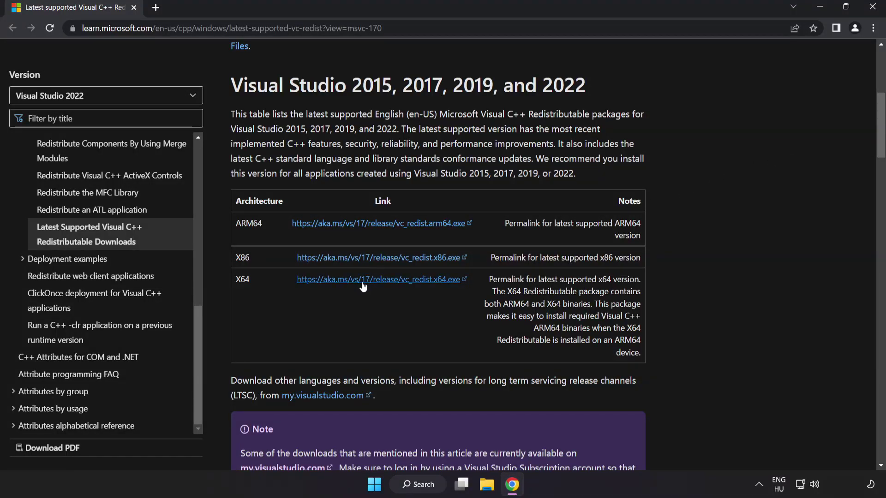
click(368, 226)
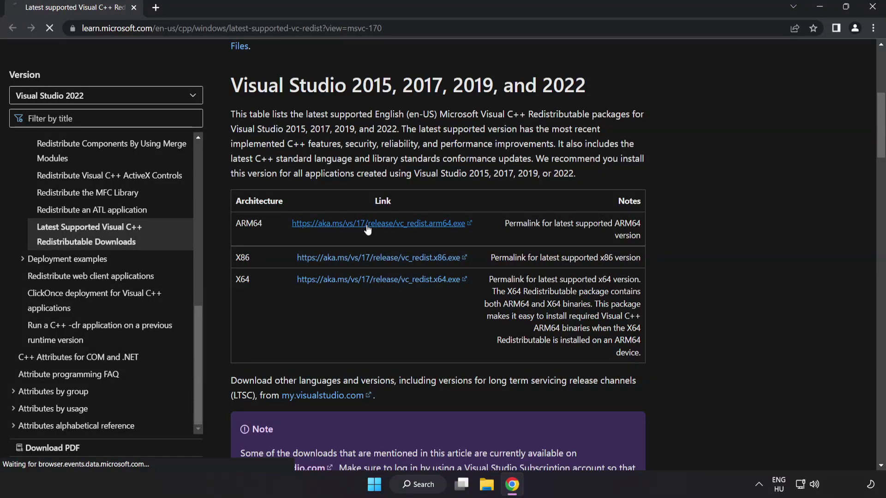
click(379, 258)
click(381, 281)
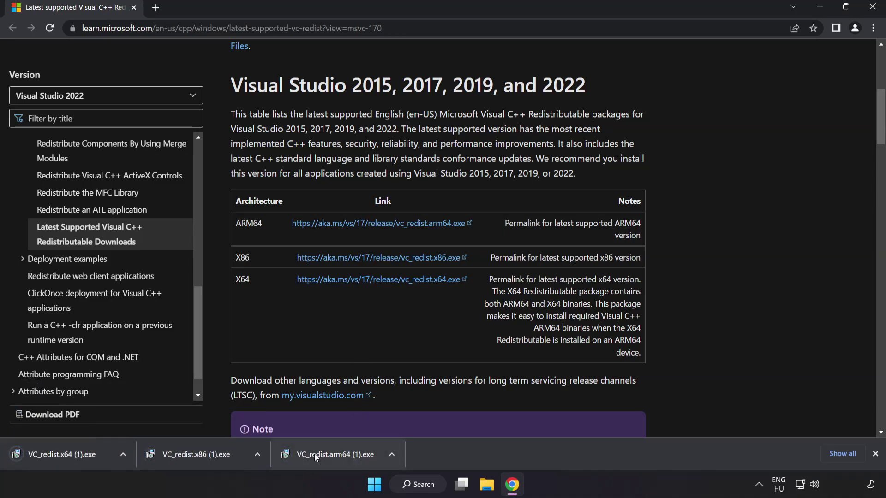
Accept the licence and try installing the ARM64 Visual C++ redistributable, then dismiss the failure
click(333, 455)
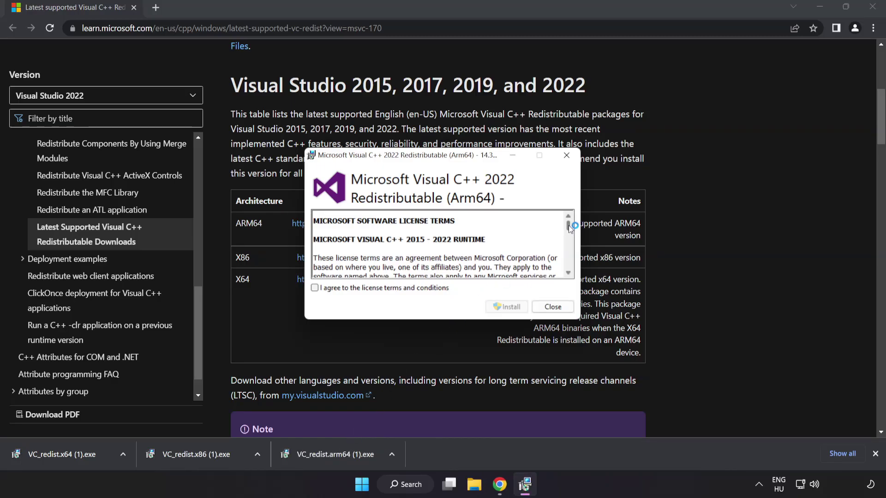
drag(568, 225, 568, 265)
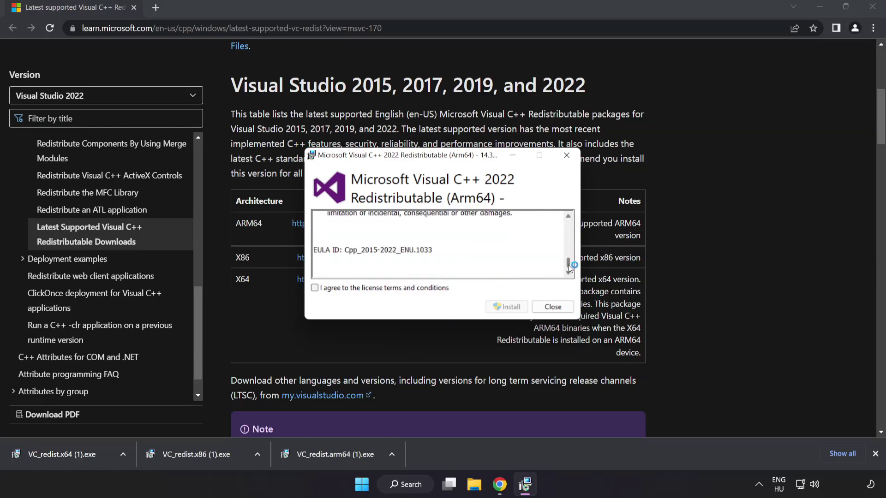
click(315, 288)
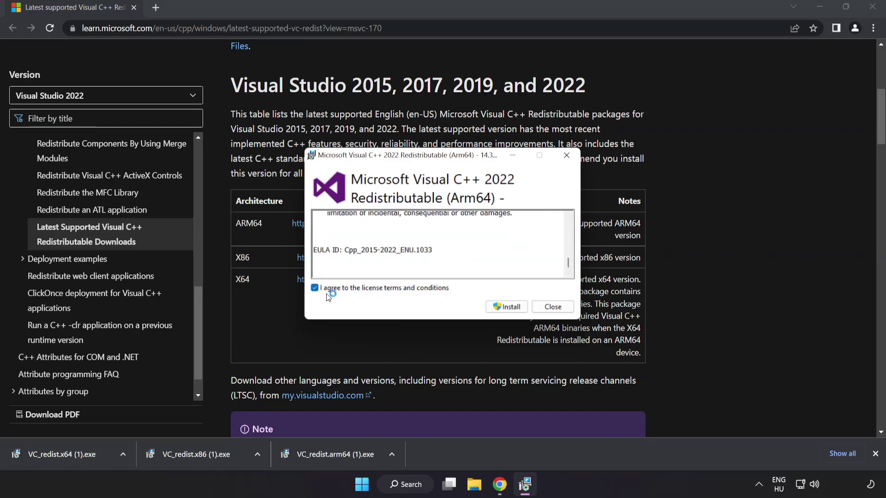
click(505, 307)
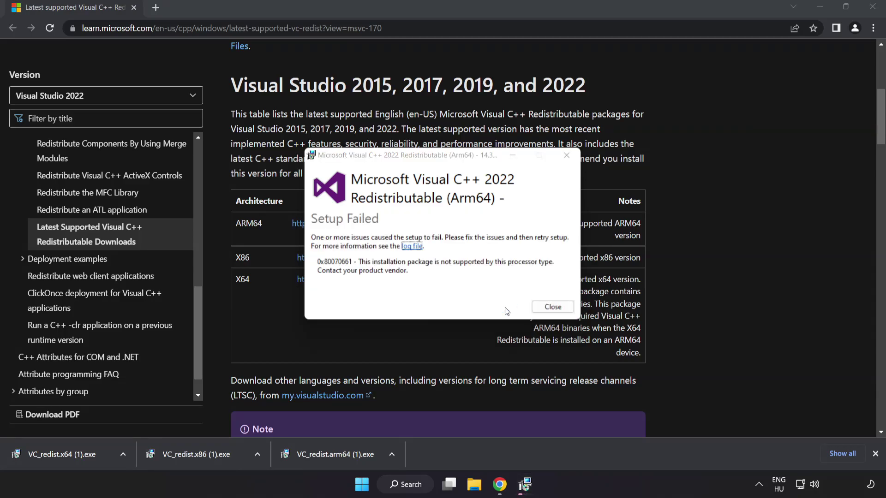
click(552, 306)
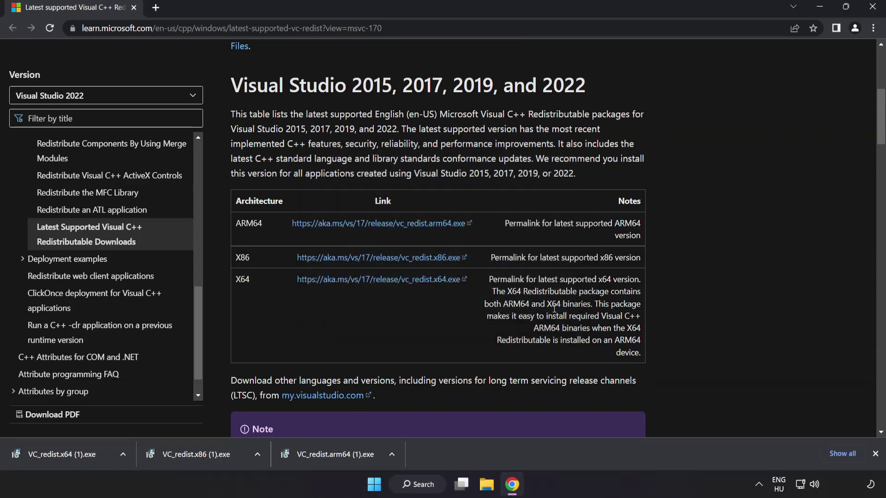
Install the x86 redistributable, dismiss the failed x64 setup, and close Chrome
click(199, 455)
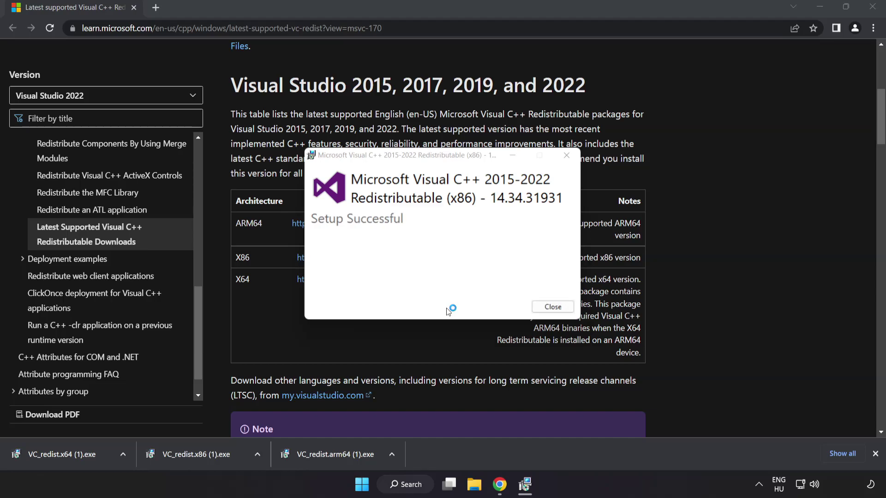
click(551, 306)
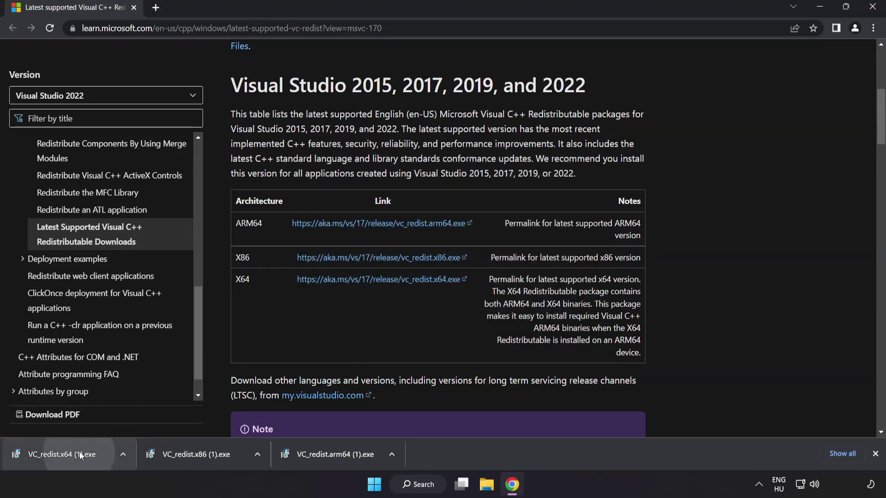
click(79, 453)
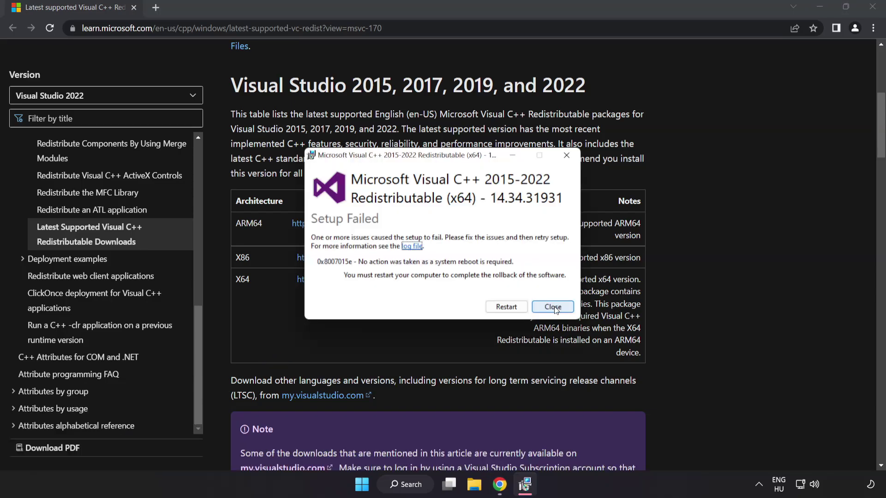
click(552, 307)
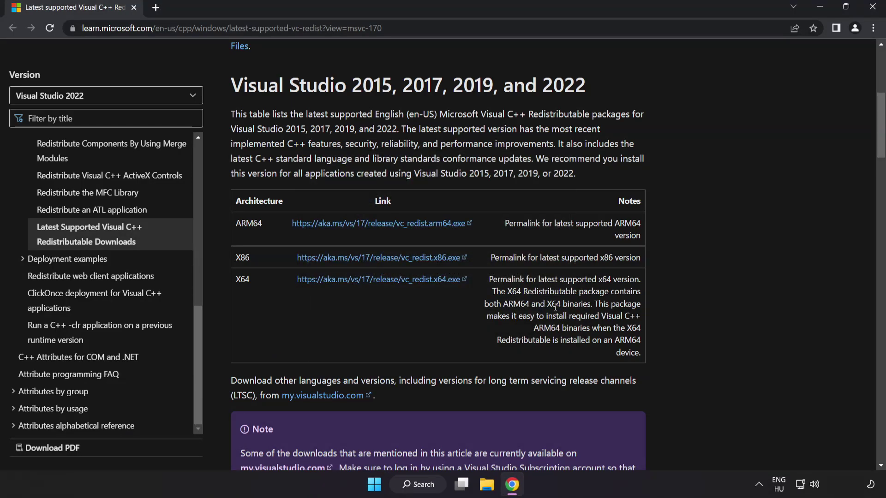
click(870, 9)
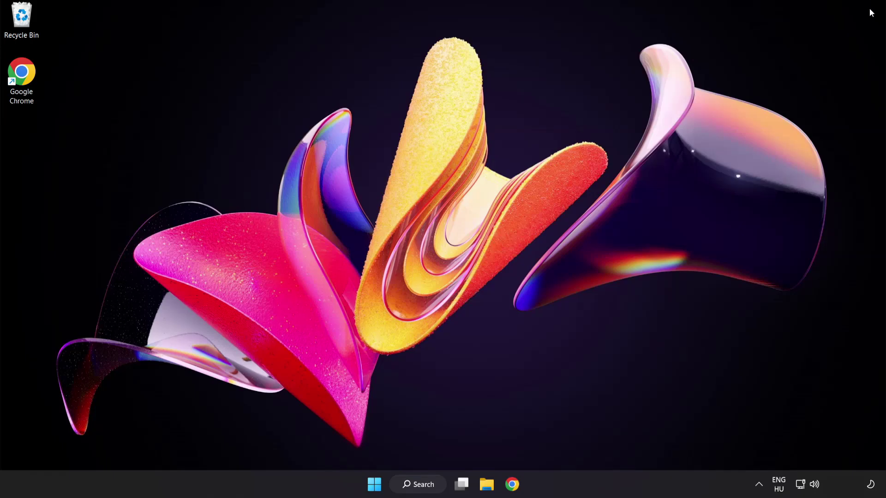
Search for cmd and run Command Prompt as administrator
click(418, 485)
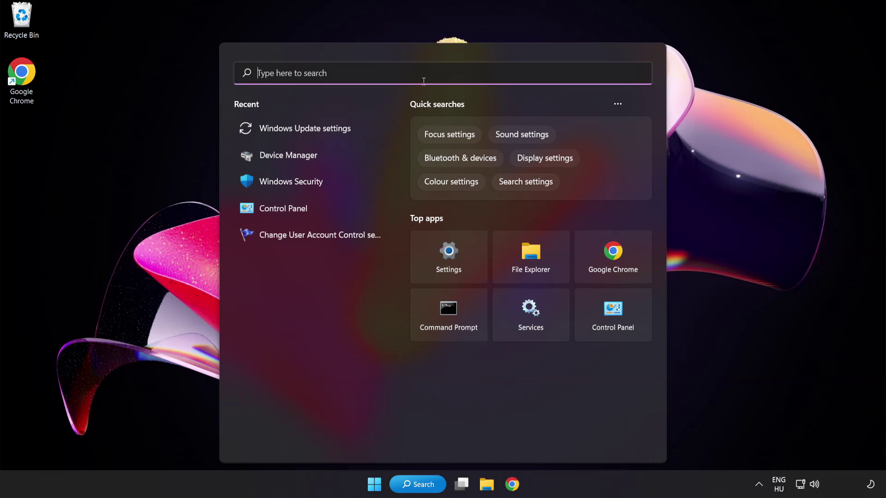
text(cmd)
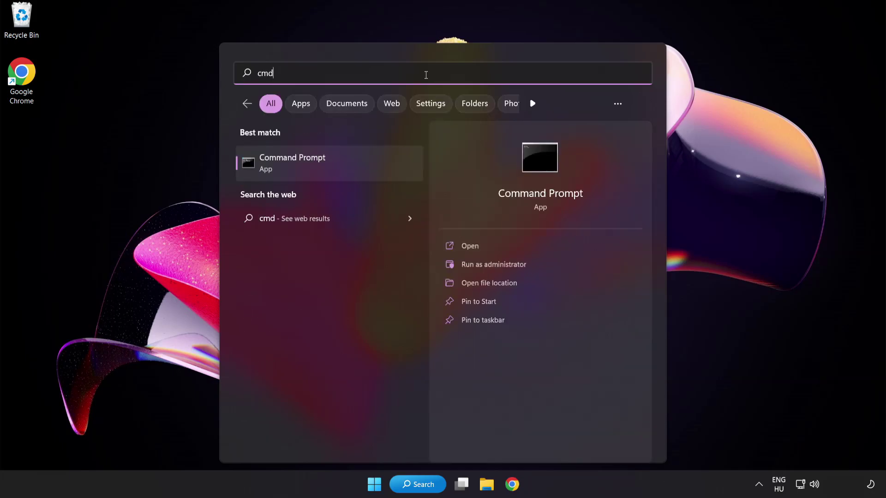
right_click(331, 170)
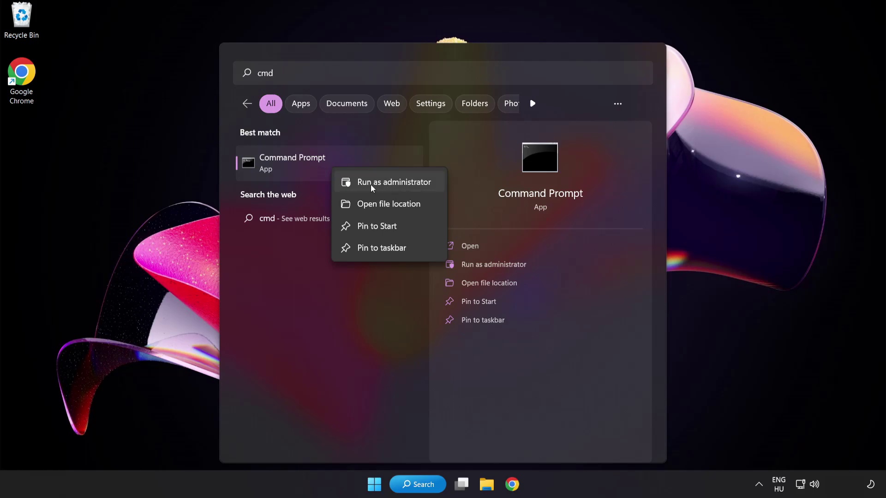
click(374, 183)
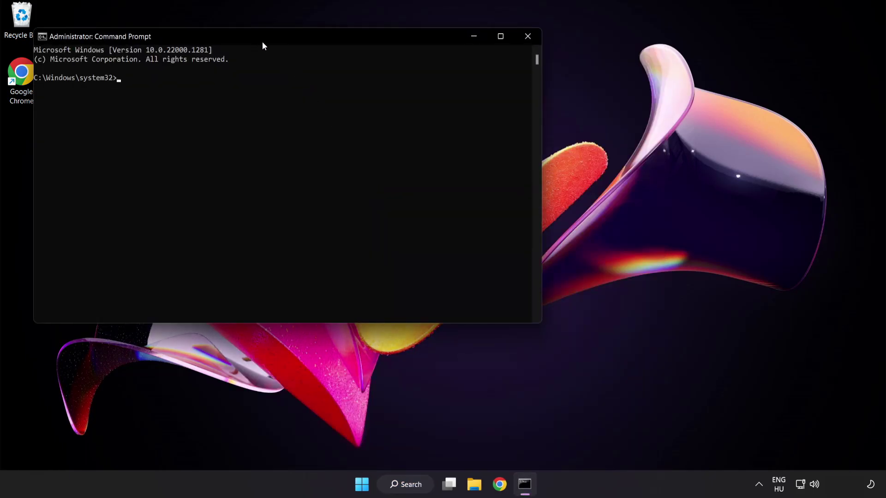
Run sfc /scannow in the elevated Command Prompt
drag(252, 37, 385, 89)
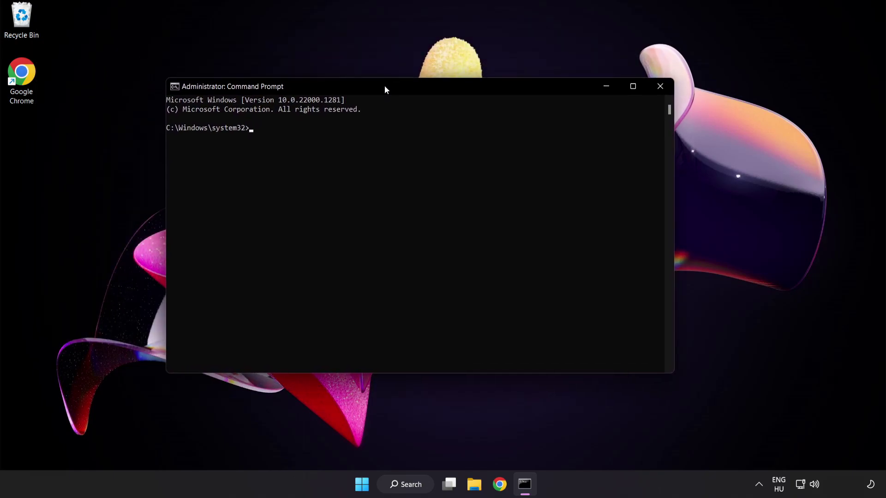
text(sfc)
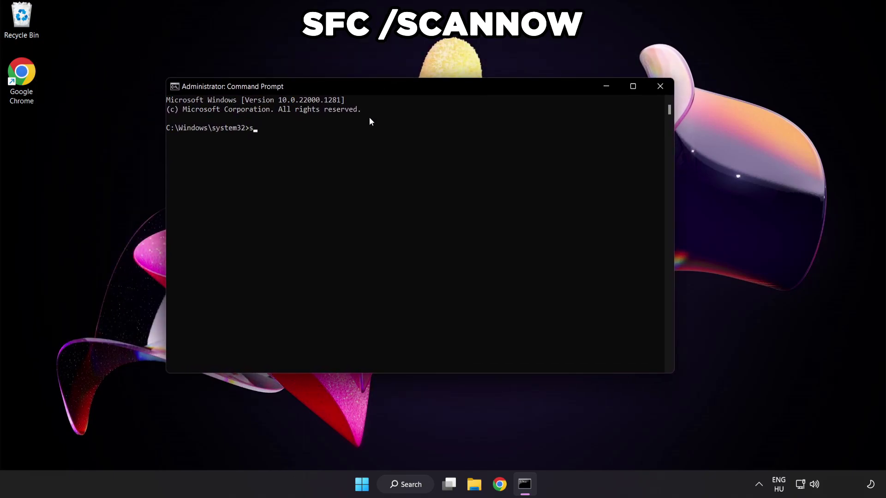
text( /scannow)
key(Return)
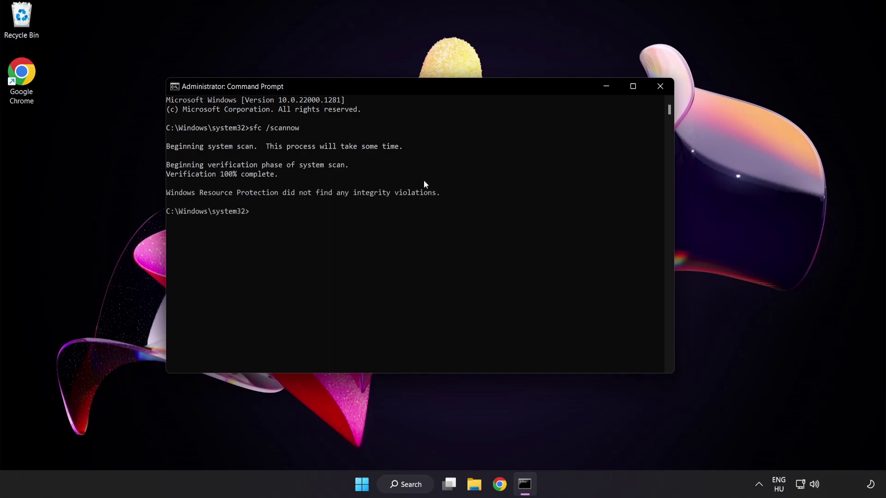
Close Command Prompt and search Windows for 'security'
click(659, 90)
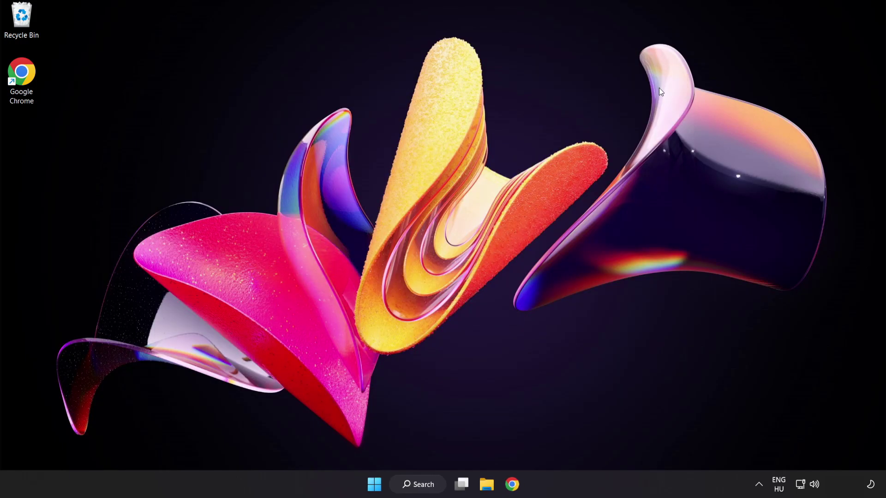
click(374, 484)
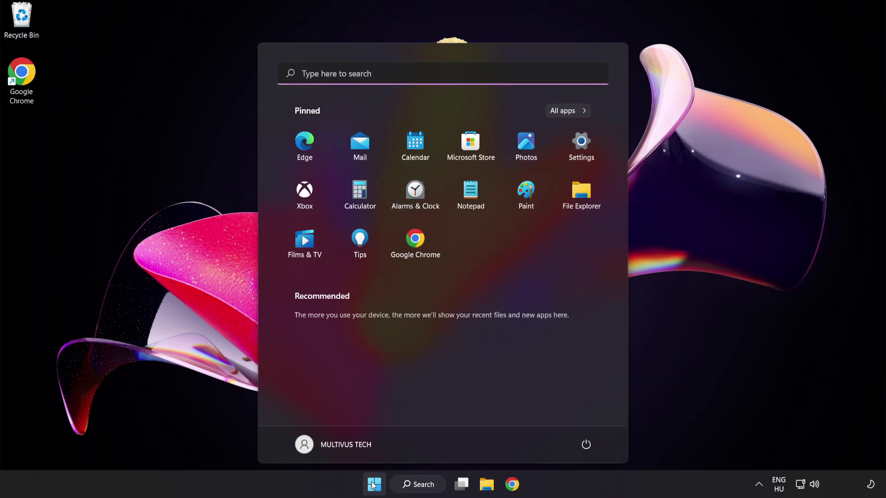
click(586, 444)
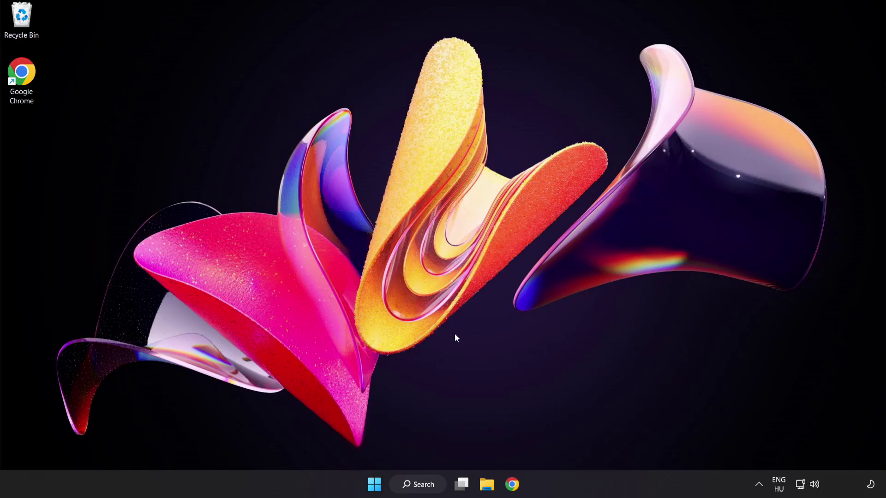
click(427, 486)
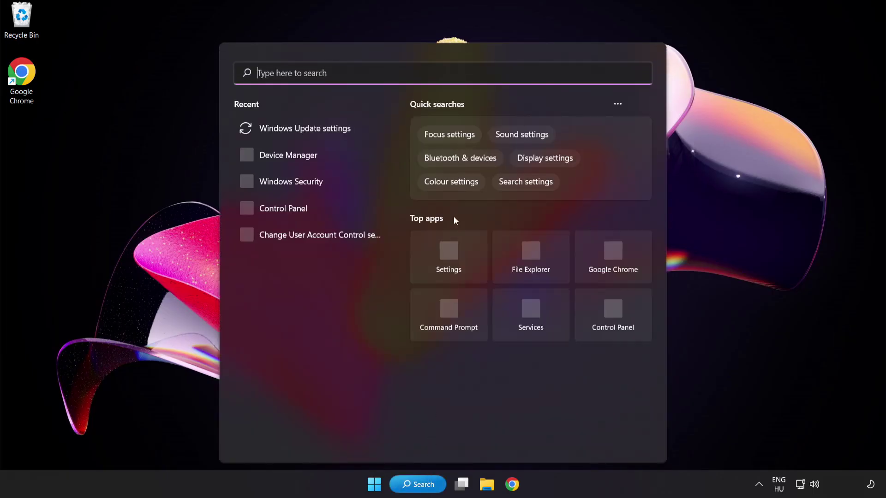
text(secu)
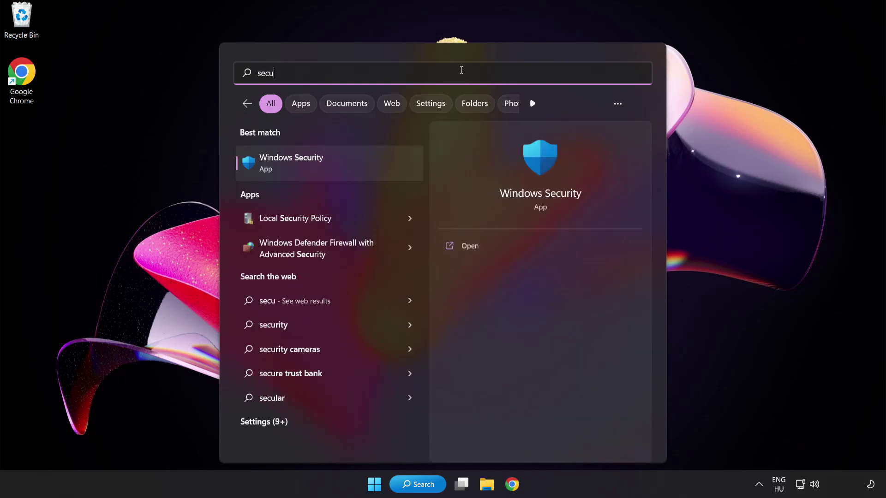
text(rity)
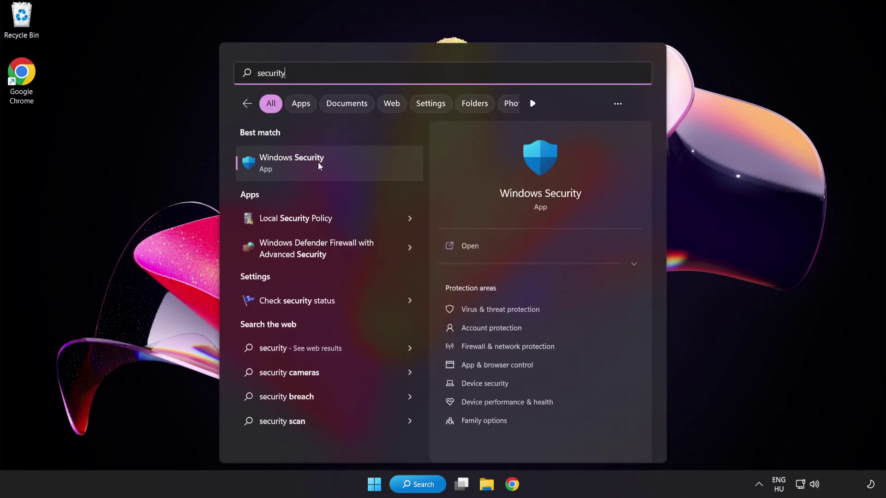
Open Windows Security's Virus & threat protection Manage settings page and scroll down toward Exclusions
click(335, 165)
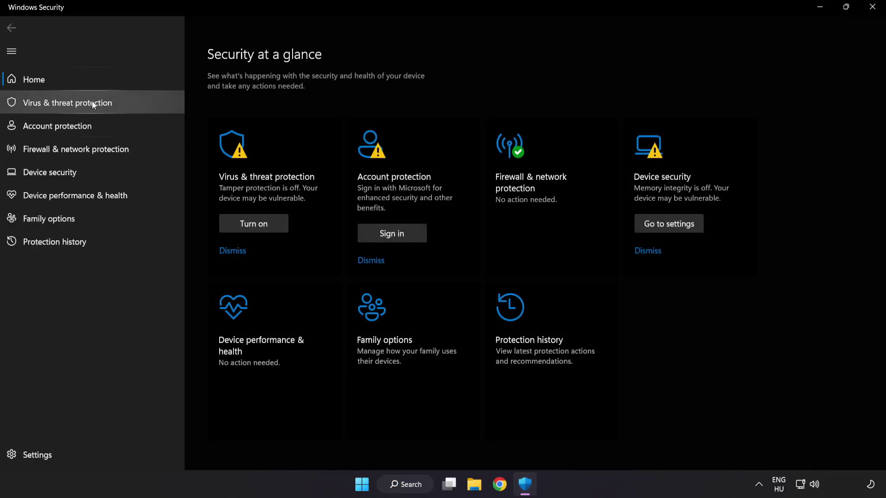
click(135, 104)
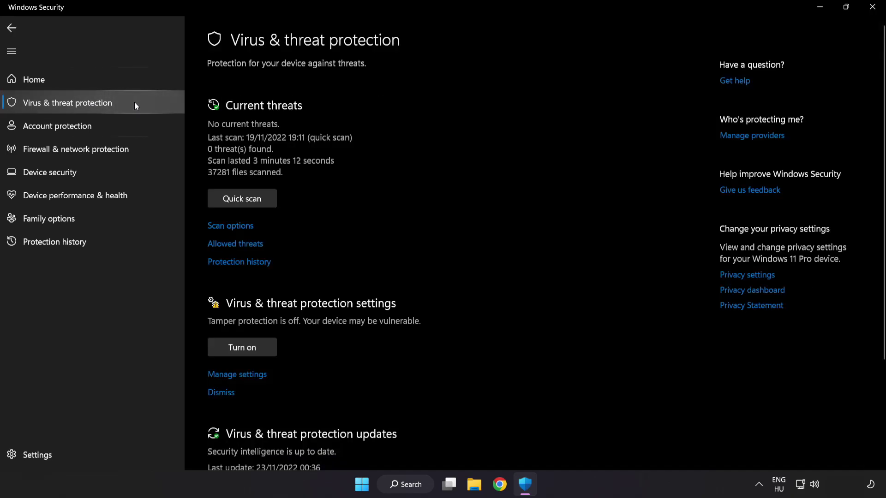
scroll(558, 134, down, 3)
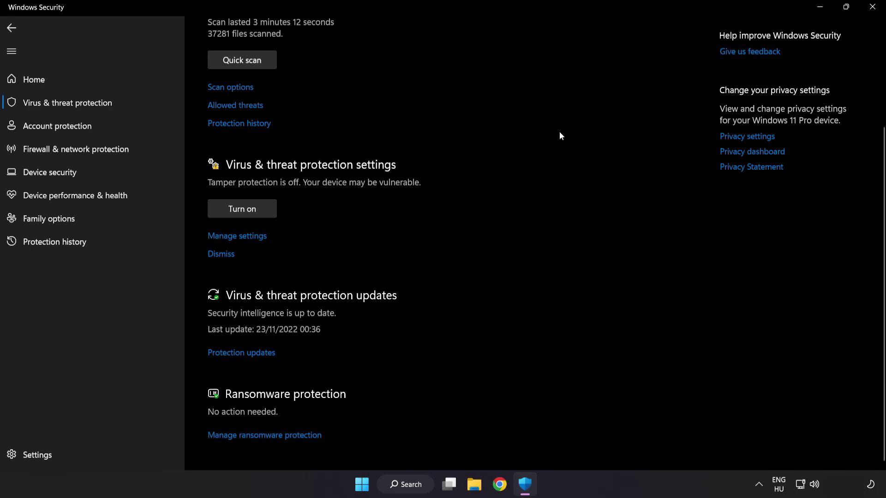
click(243, 237)
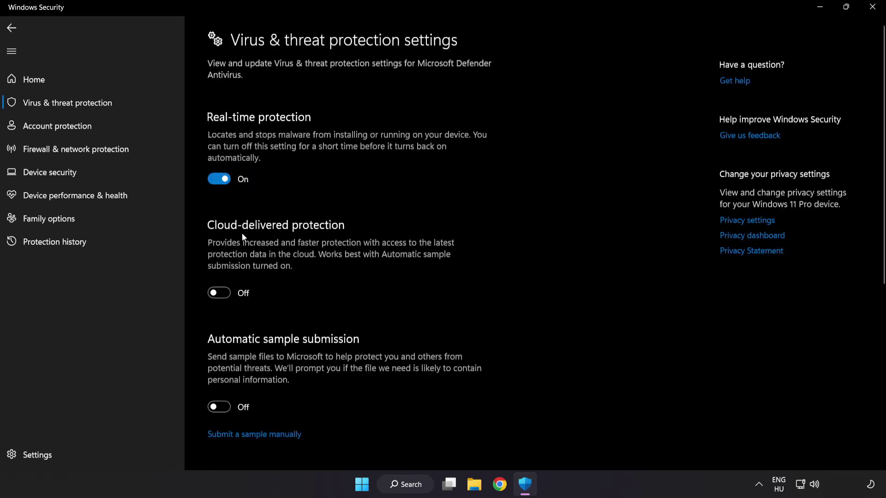
scroll(515, 243, down, 6)
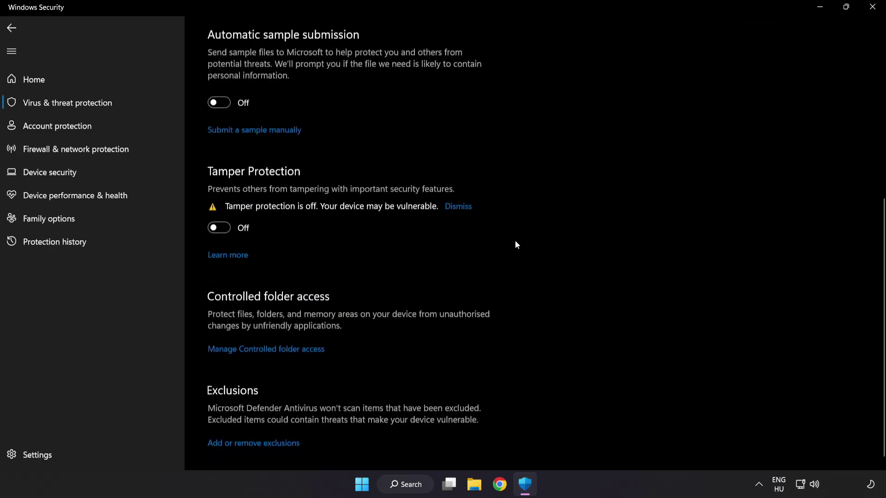
scroll(515, 244, down, 1)
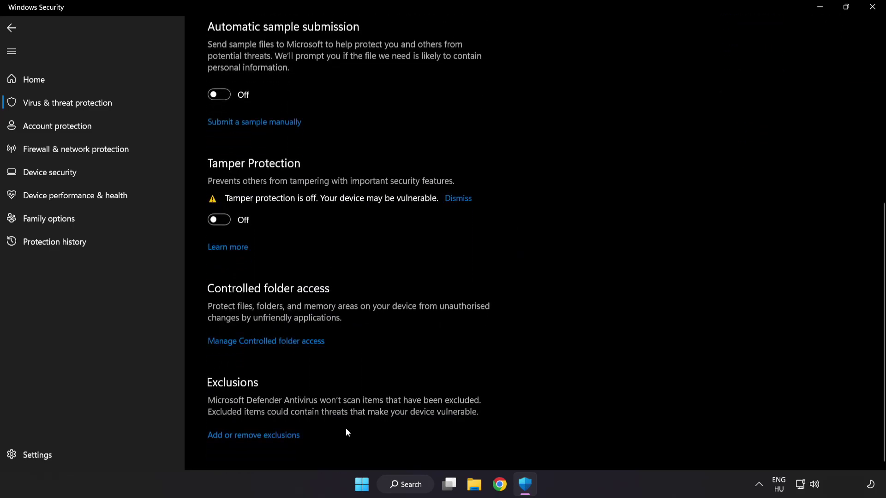
Start adding a File exclusion from Add or remove exclusions
click(258, 436)
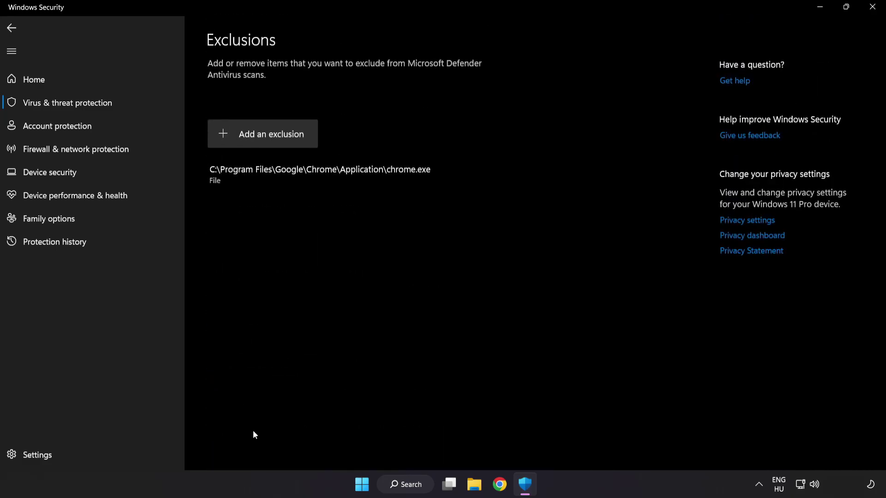
click(265, 143)
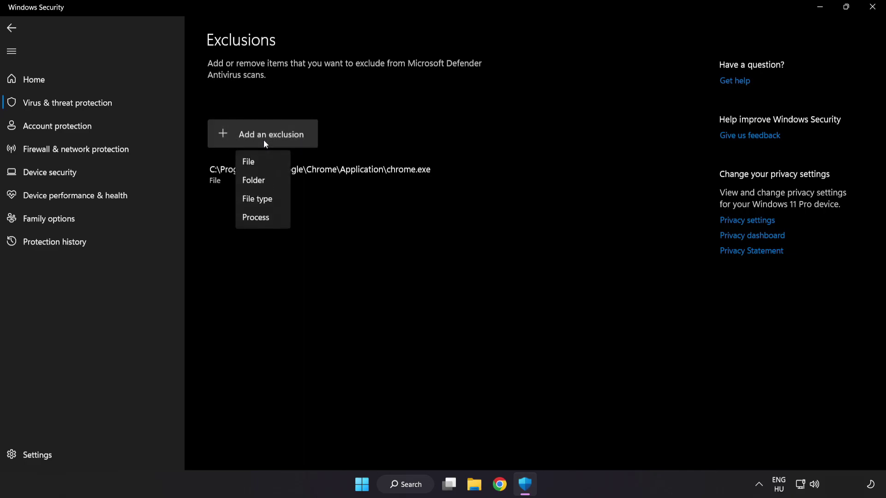
click(259, 165)
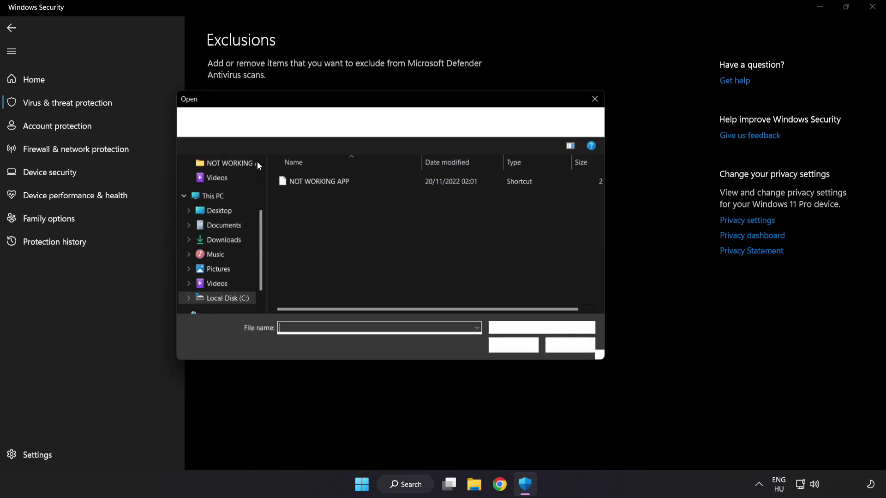
Browse to C:\Program Files (x86)\NOT WORKING APP and choose its shortcut as the excluded file
click(284, 122)
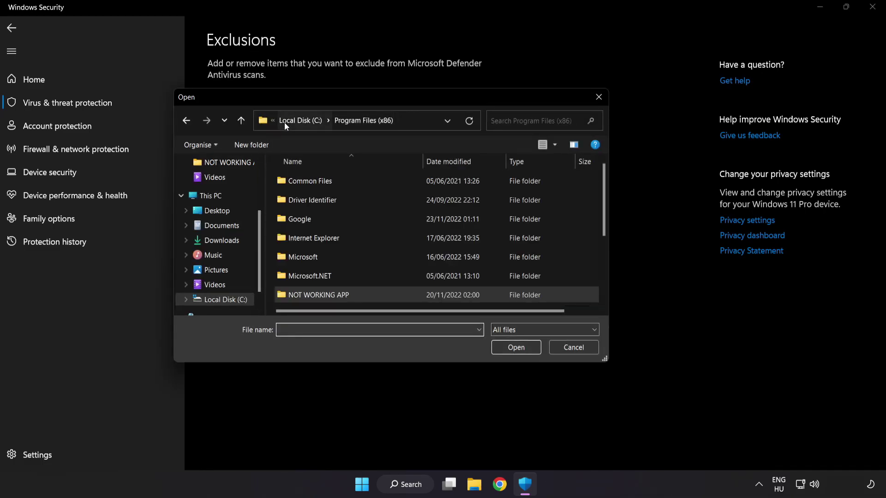
click(290, 120)
click(292, 120)
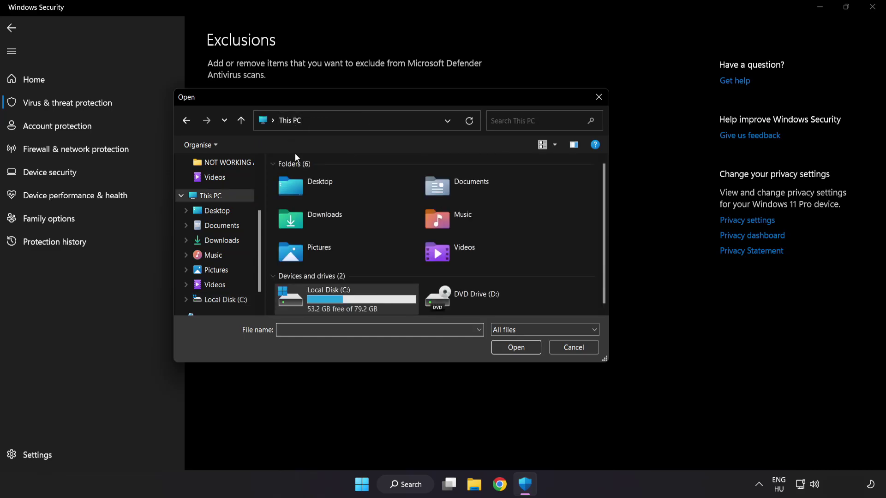
double_click(330, 302)
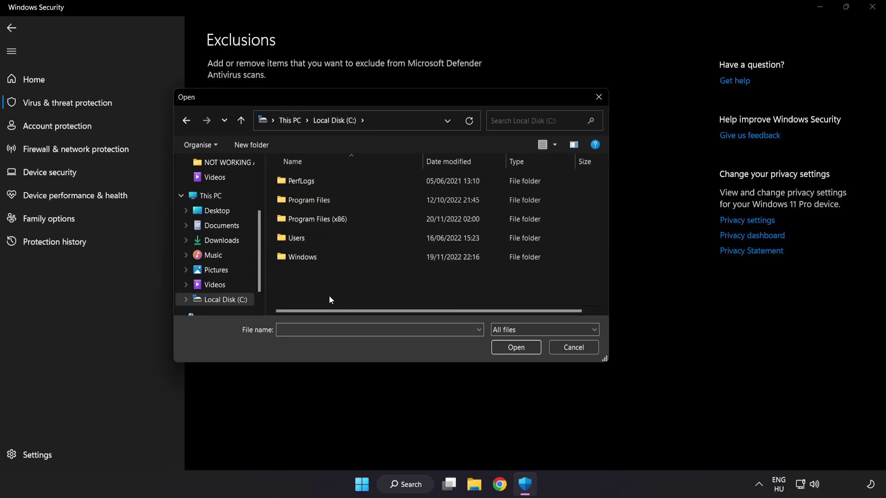
double_click(339, 219)
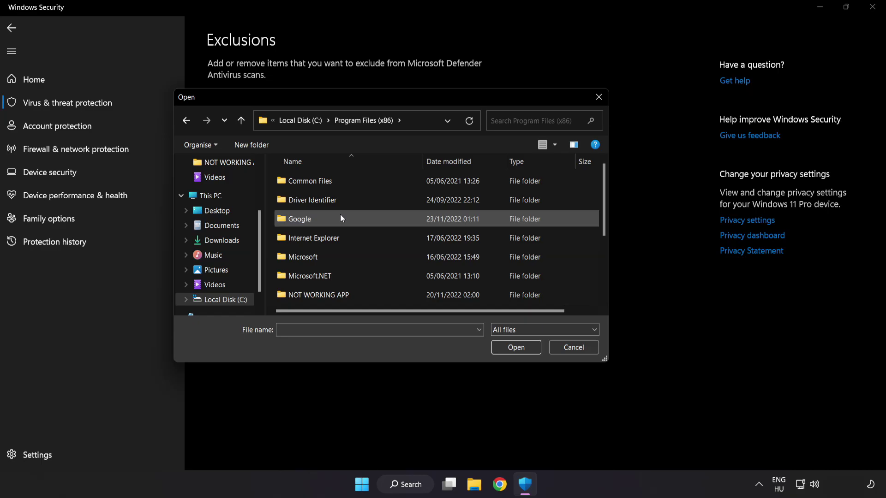
scroll(328, 288, down, 1)
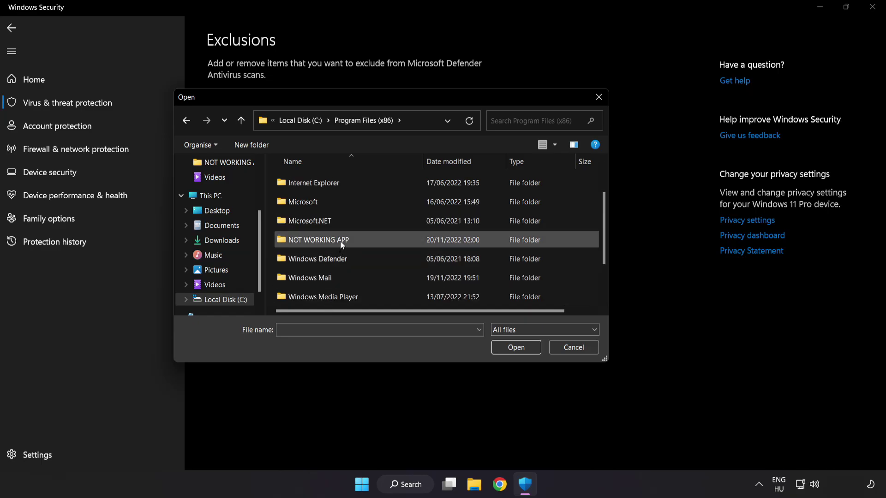
double_click(351, 240)
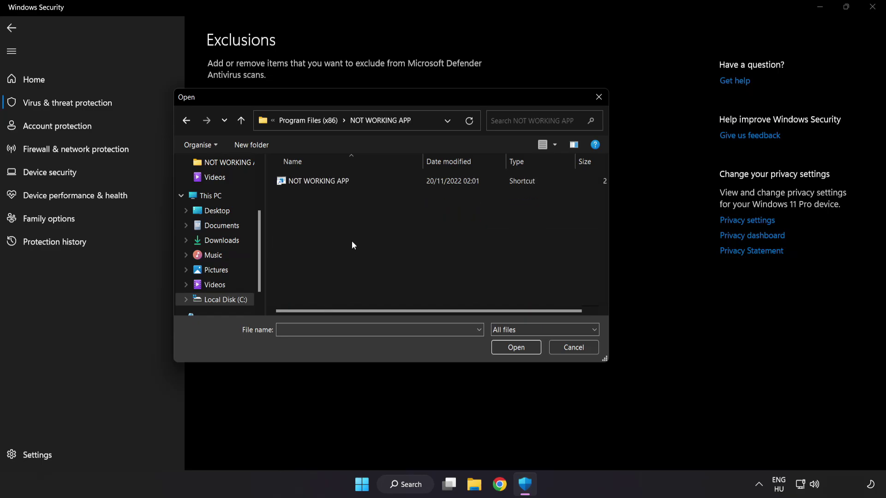
click(323, 182)
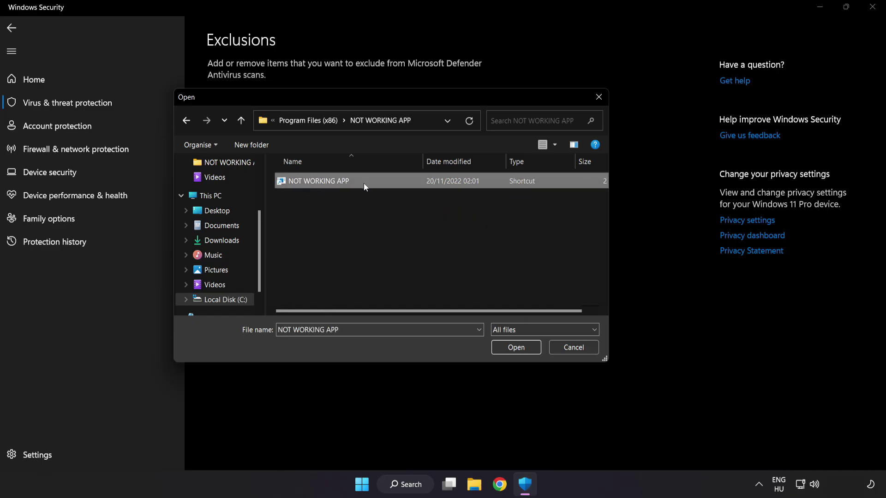
click(517, 350)
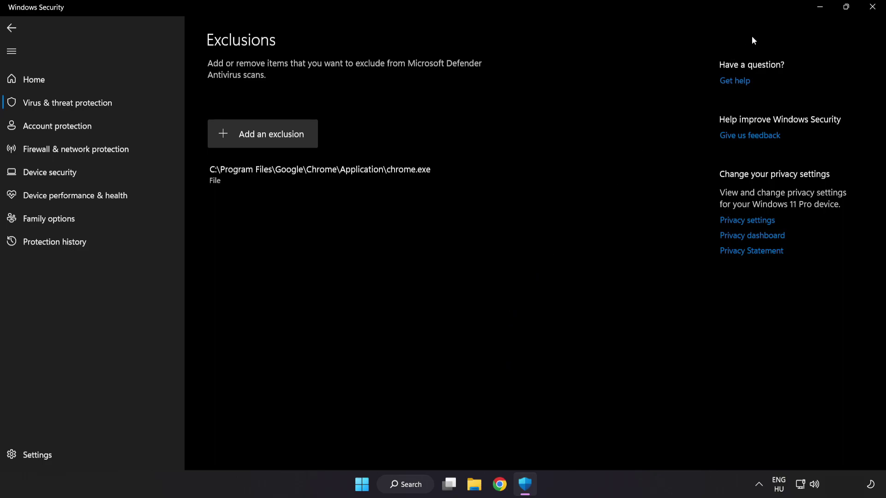
Close Windows Security and show the Start menu's power options, ready to choose Restart
click(870, 15)
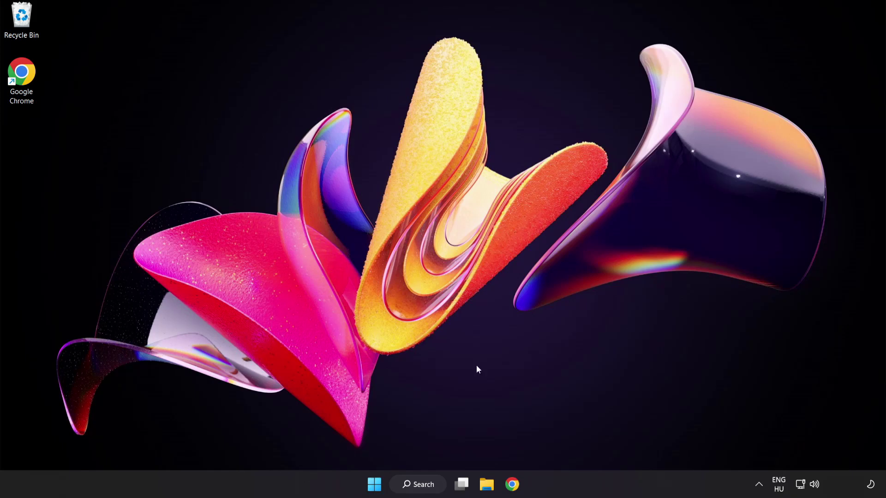
click(374, 484)
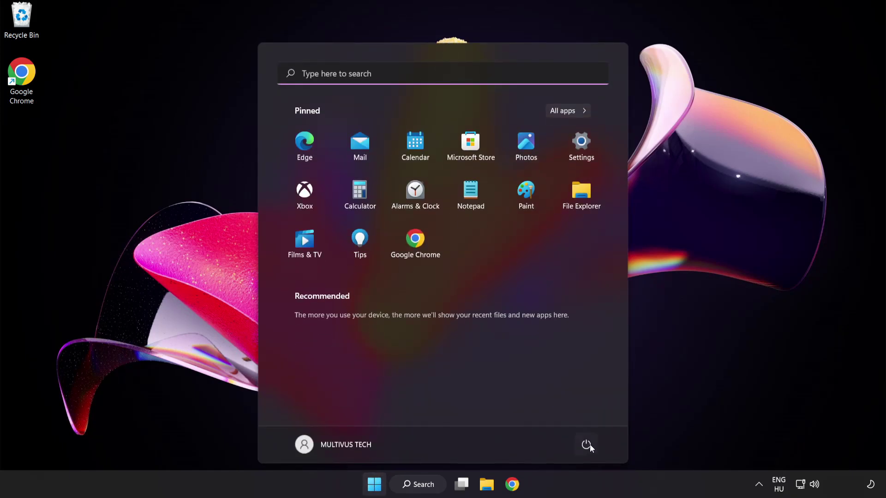
click(589, 445)
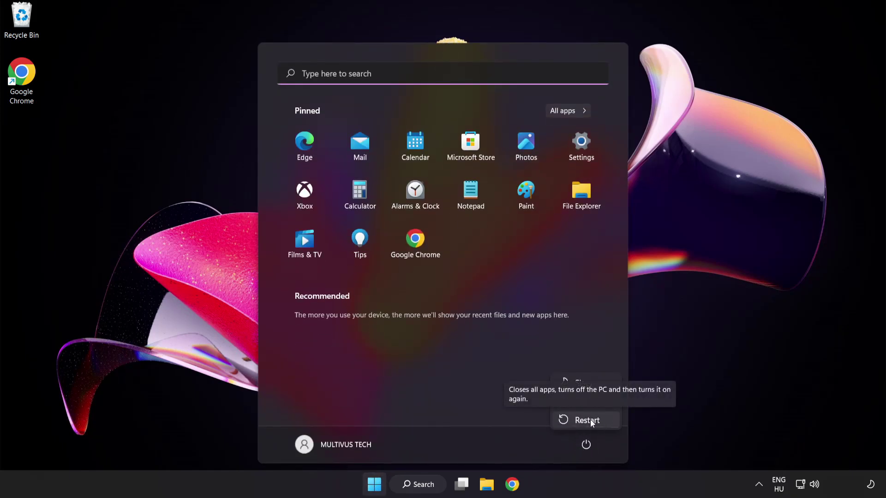